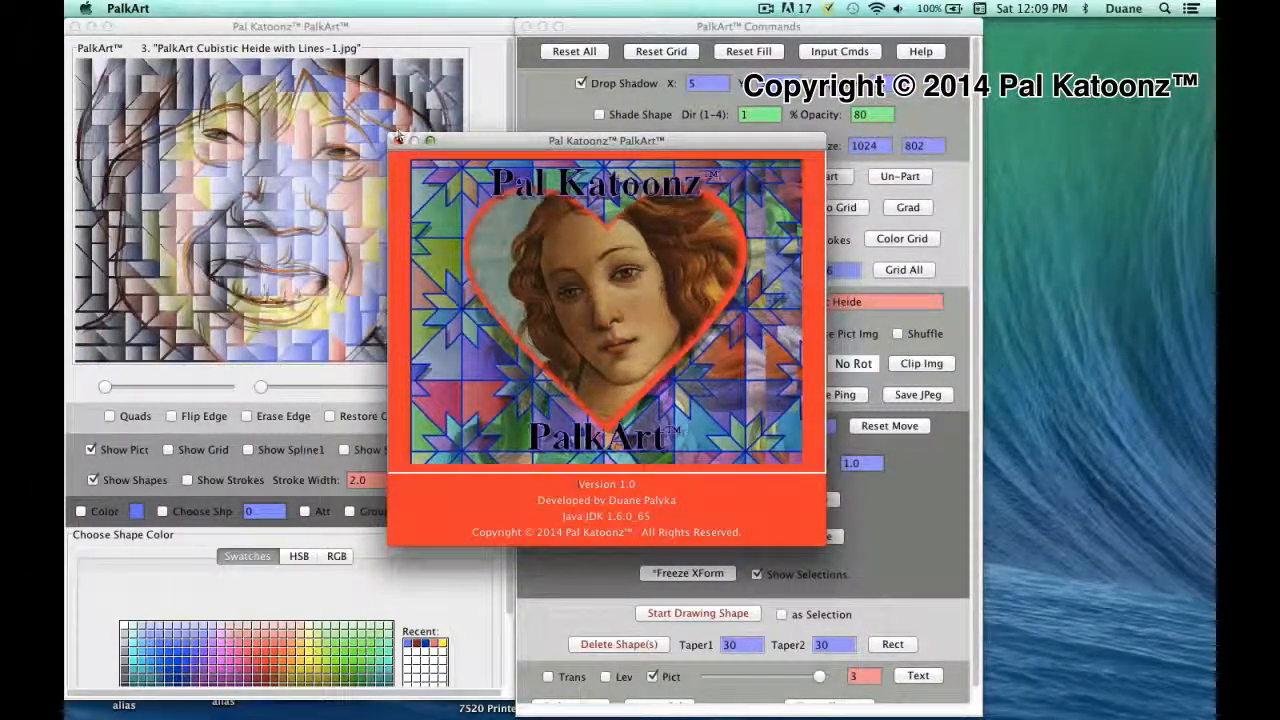
Close the PalkArt version information window.
{"action": "left_click", "coordinate": [397, 140]}
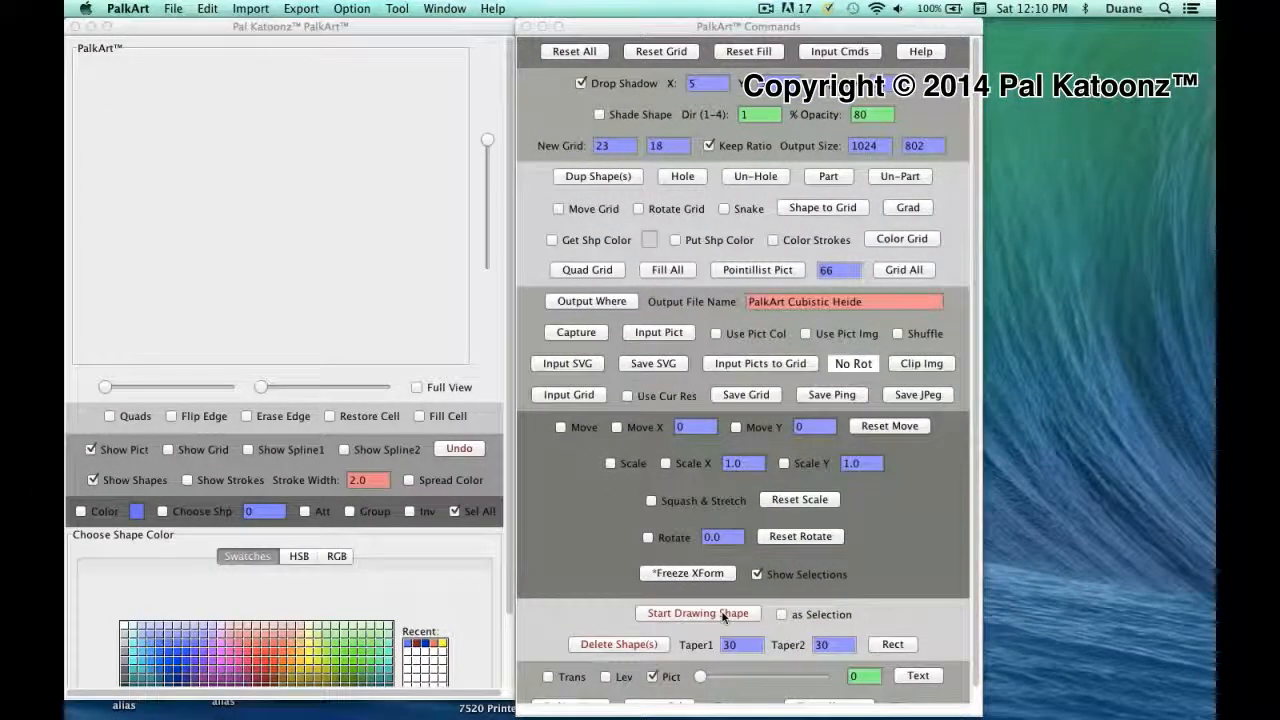
Draw a large rounded freehand outline on the empty canvas, append it as a filled shape, and delete it.
{"action": "left_click", "coordinate": [724, 616]}
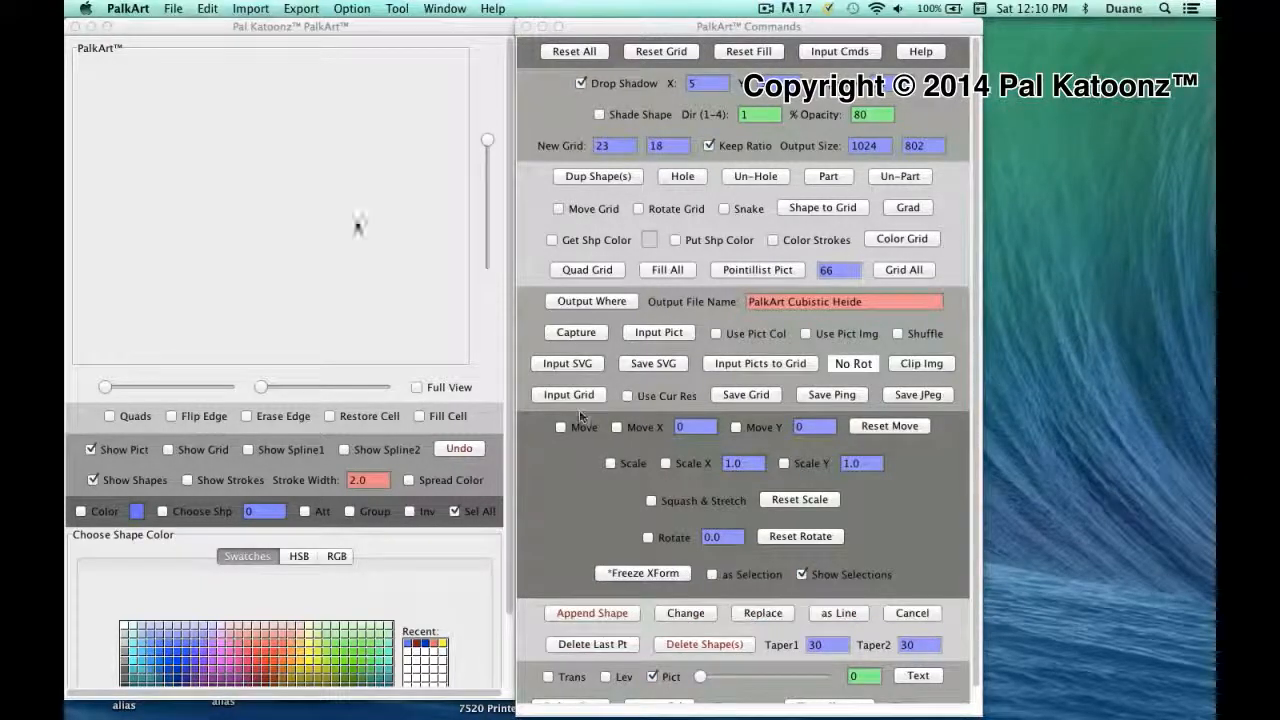
{"action": "mouse_move", "coordinate": [286, 126]}
{"action": "left_mouse_down"}
{"action": "mouse_move", "coordinate": [243, 124]}
{"action": "mouse_move", "coordinate": [171, 214]}
{"action": "mouse_move", "coordinate": [371, 293]}
{"action": "mouse_move", "coordinate": [357, 163]}
{"action": "mouse_move", "coordinate": [311, 137]}
{"action": "left_mouse_up"}
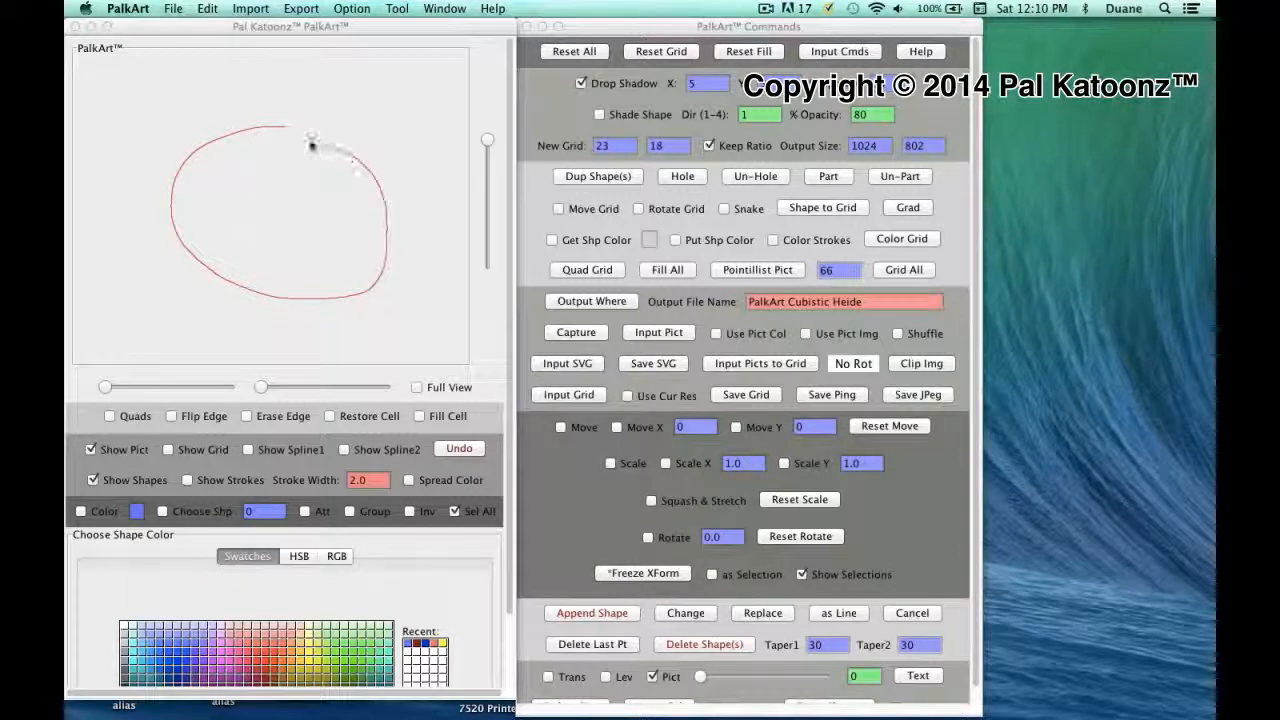
{"action": "left_click", "coordinate": [630, 616]}
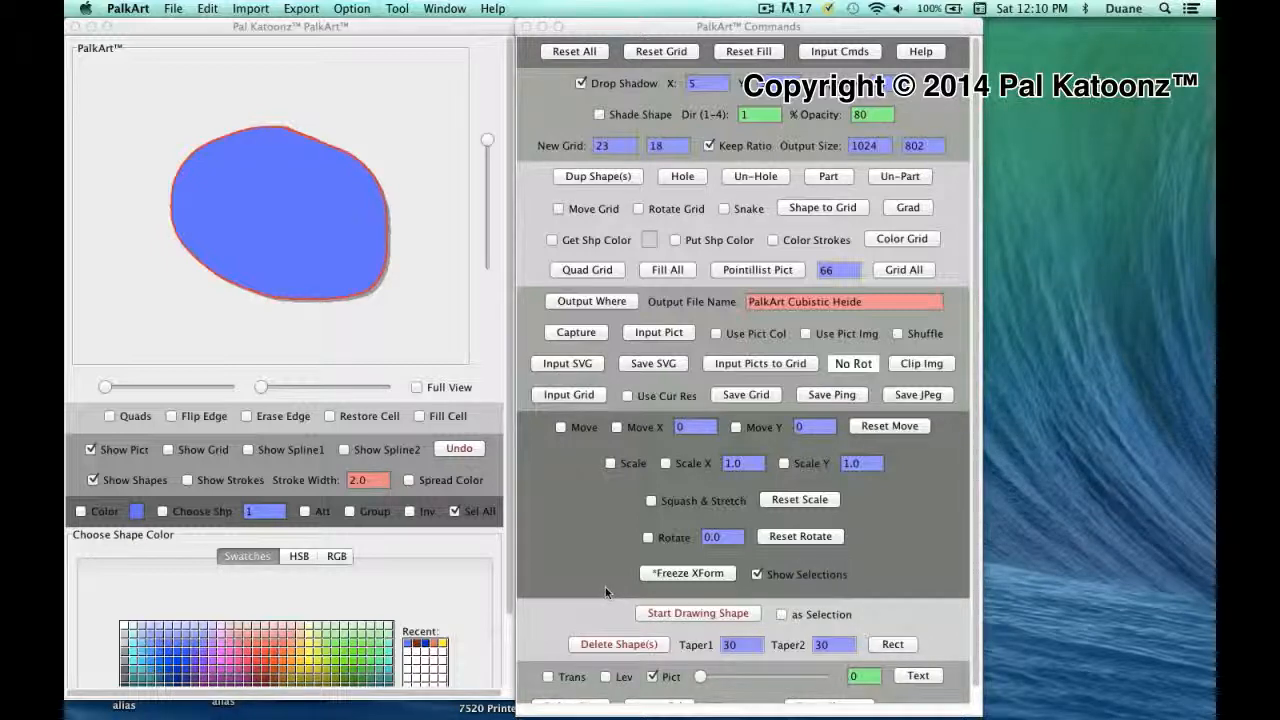
{"action": "left_click", "coordinate": [621, 644]}
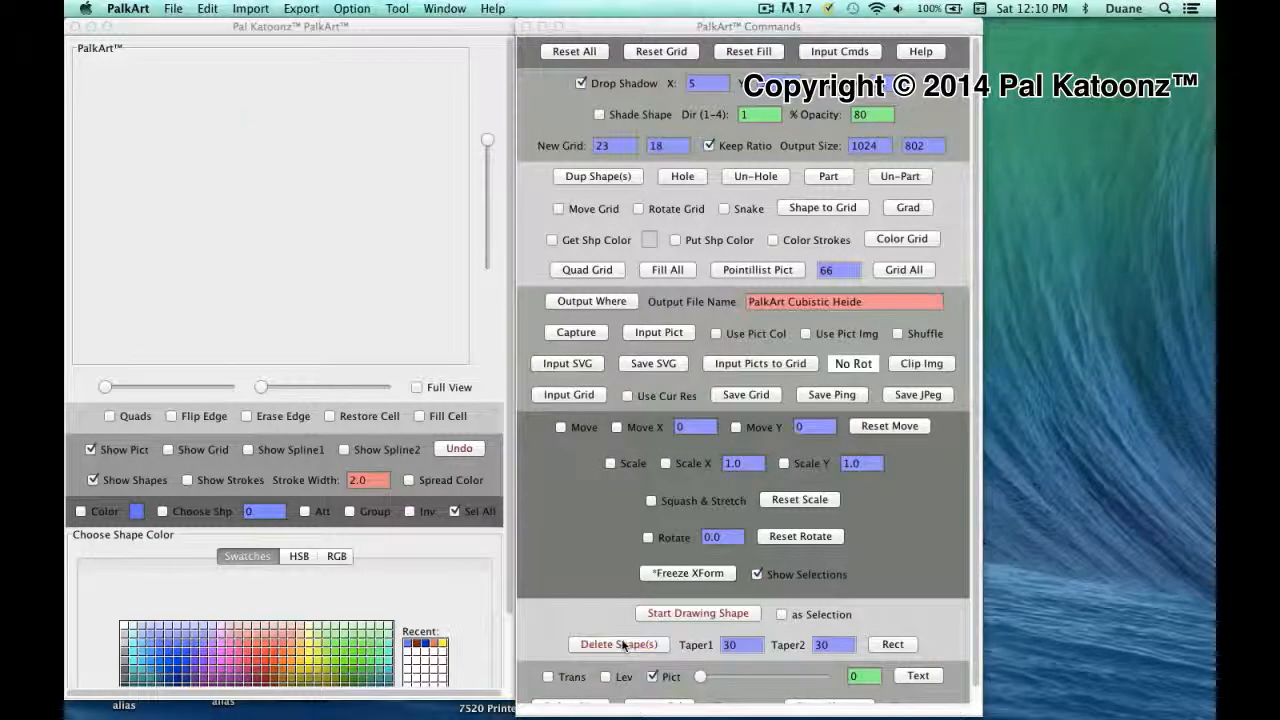
Draw a freehand S-shaped curve down the middle of the canvas and create it as a line.
{"action": "left_click", "coordinate": [679, 616]}
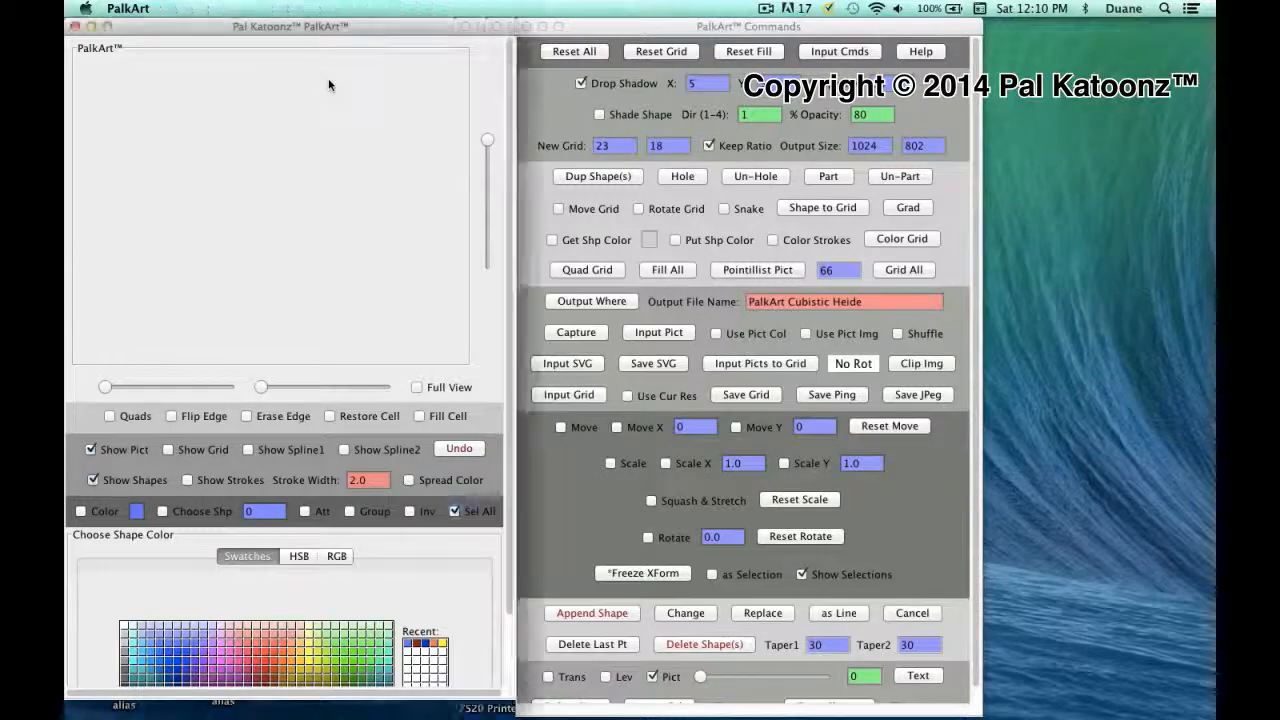
{"action": "mouse_move", "coordinate": [326, 79]}
{"action": "left_mouse_down"}
{"action": "mouse_move", "coordinate": [286, 87]}
{"action": "mouse_move", "coordinate": [213, 137]}
{"action": "mouse_move", "coordinate": [251, 186]}
{"action": "mouse_move", "coordinate": [335, 232]}
{"action": "mouse_move", "coordinate": [341, 290]}
{"action": "mouse_move", "coordinate": [213, 309]}
{"action": "left_mouse_up"}
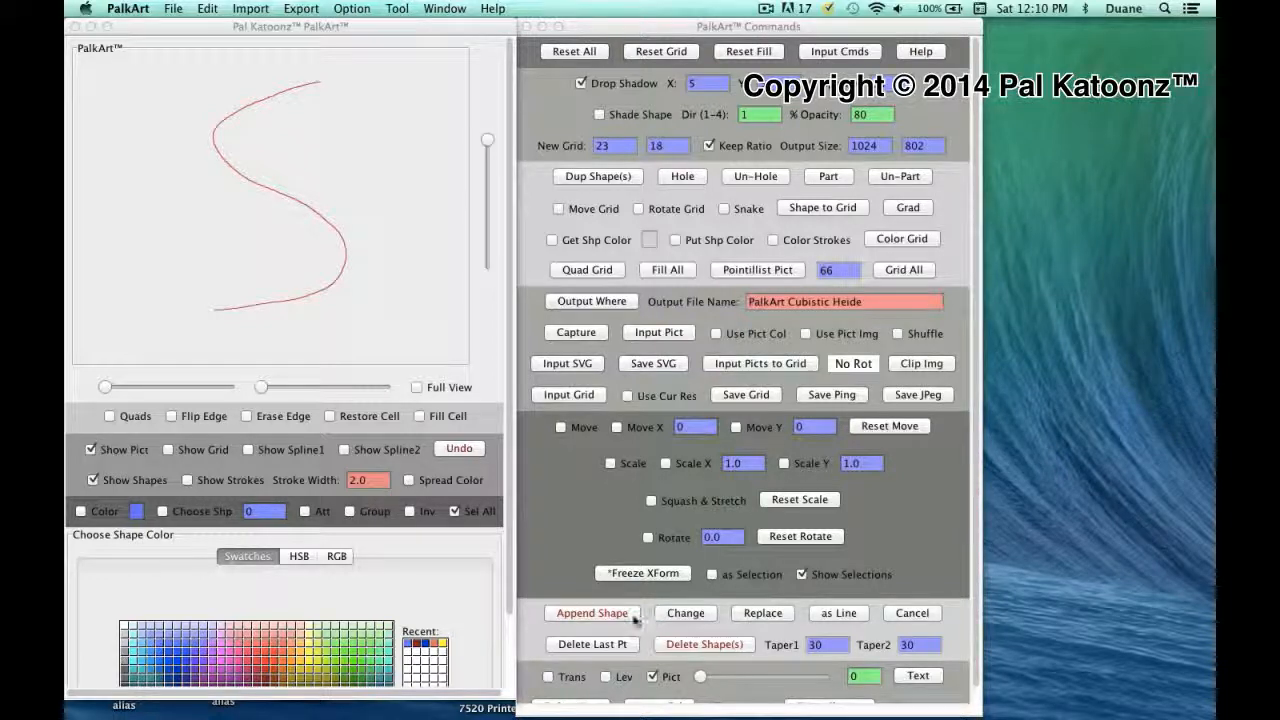
{"action": "left_click", "coordinate": [818, 613]}
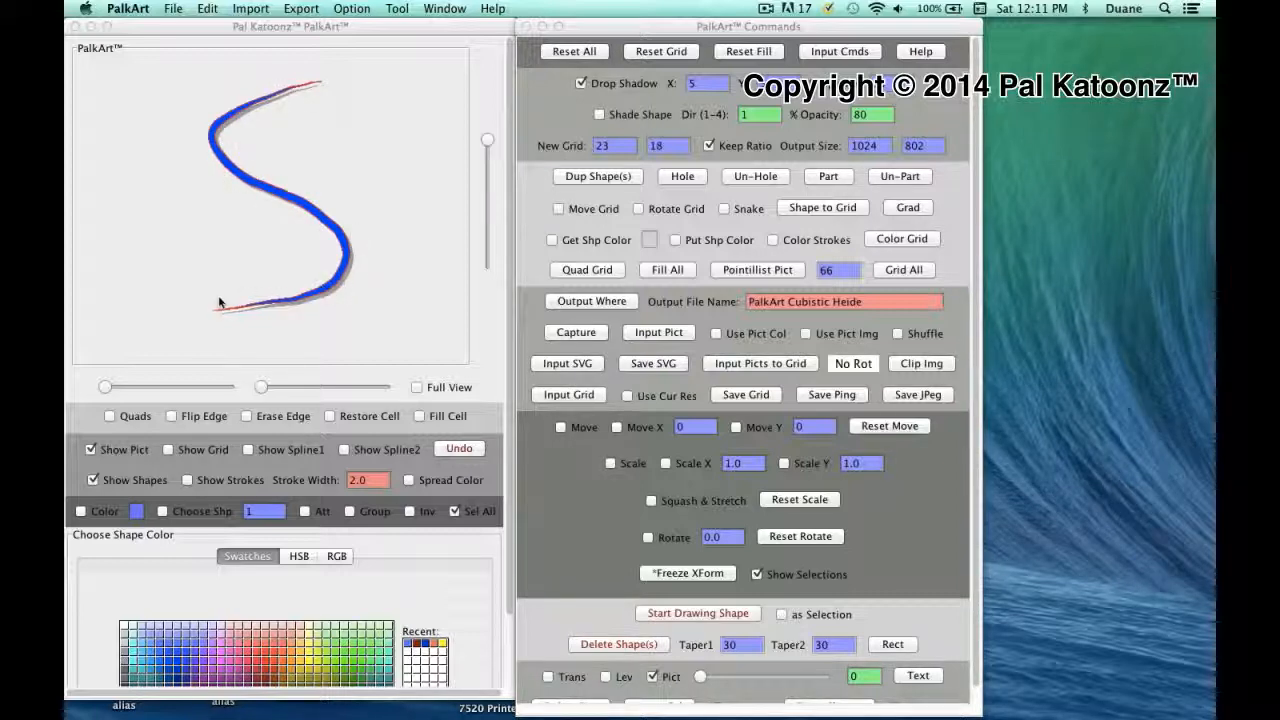
Set the S-shaped line's Taper1 to 50.
{"action": "double_click", "coordinate": [737, 644]}
{"action": "type", "text": "10"}
{"action": "left_click", "coordinate": [728, 645]}
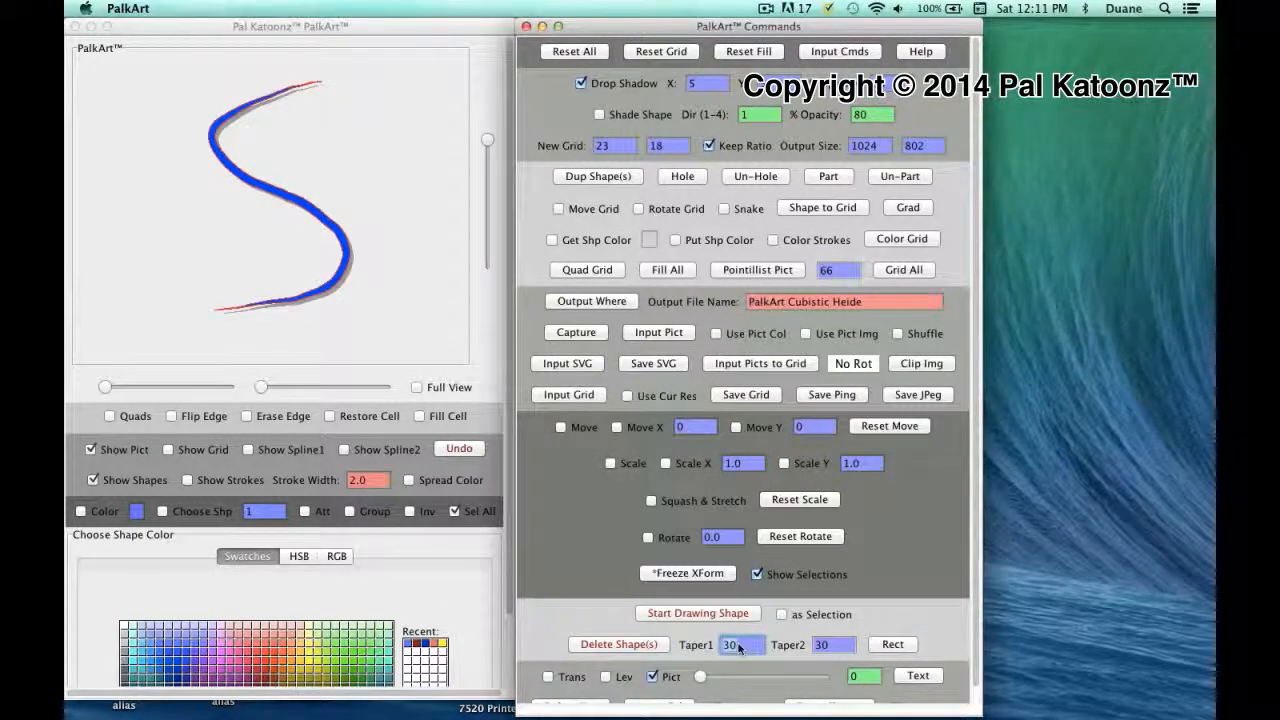
{"action": "type", "text": "50"}
{"action": "key", "text": "Return"}
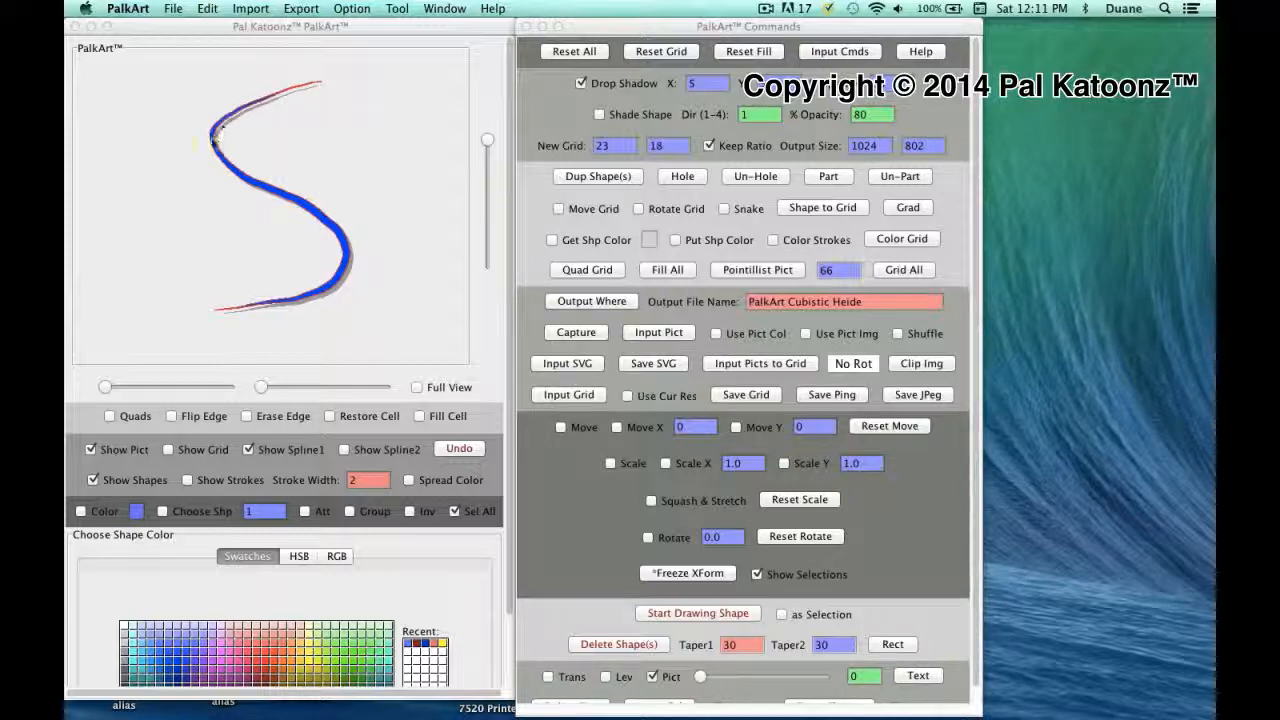
Set the S-shaped line's Taper2 to 10.
{"action": "mouse_move", "coordinate": [314, 212]}
{"action": "left_mouse_down"}
{"action": "mouse_move", "coordinate": [338, 278]}
{"action": "mouse_move", "coordinate": [316, 298]}
{"action": "left_mouse_up"}
{"action": "left_click", "coordinate": [815, 645]}
{"action": "left_click_drag", "start_coordinate": [815, 646], "coordinate": [836, 648]}
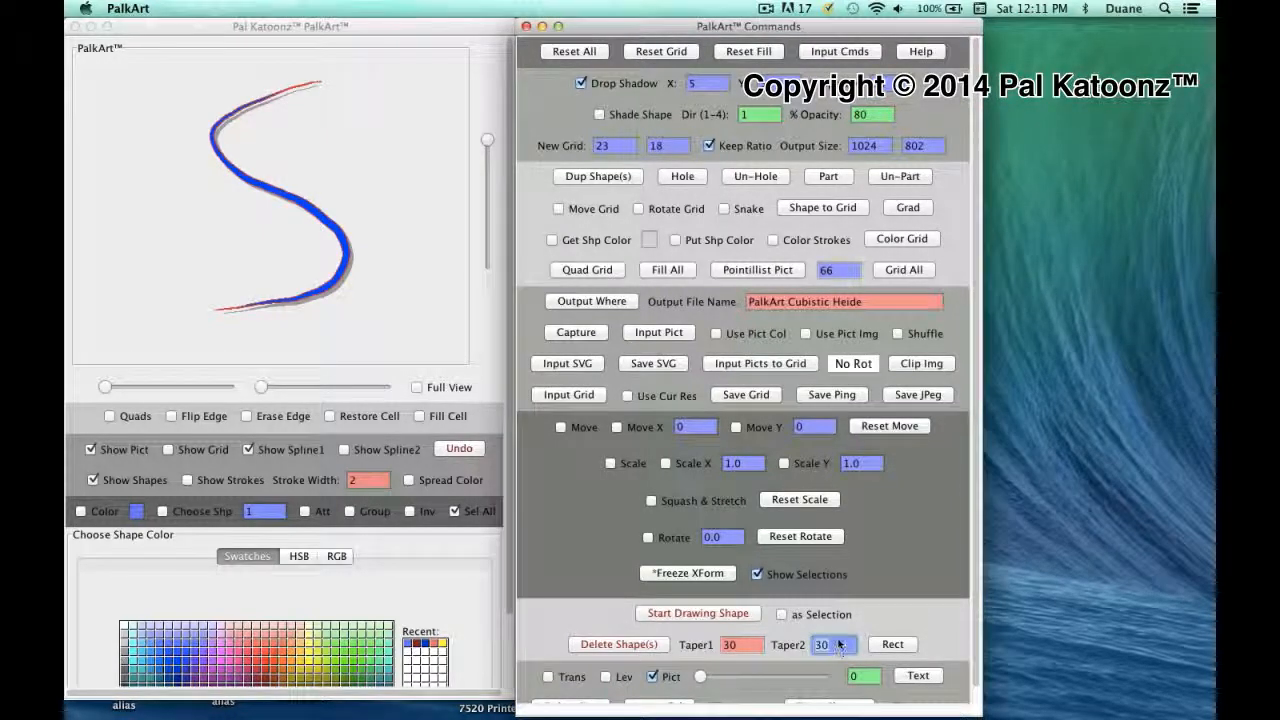
{"action": "type", "text": "30"}
{"action": "key", "text": "Return"}
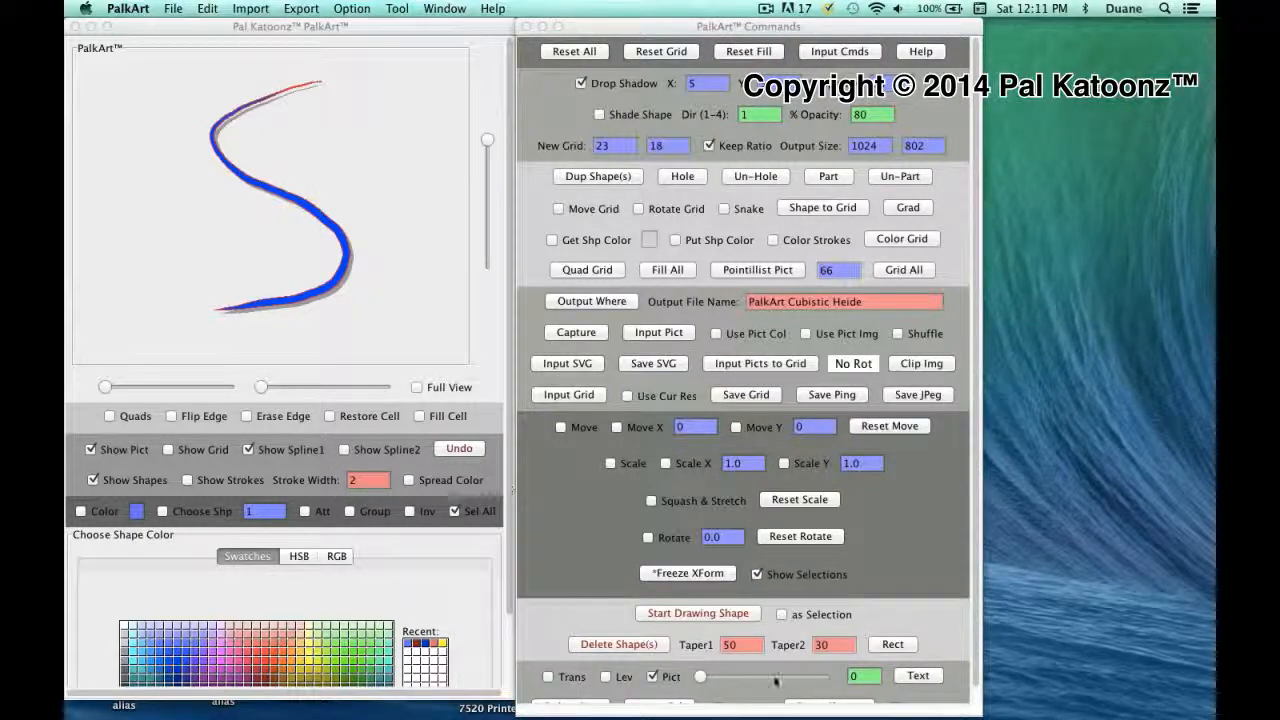
Set the S-shaped line's Taper1 to -1.
{"action": "left_click", "coordinate": [727, 645]}
{"action": "left_click_drag", "start_coordinate": [727, 645], "coordinate": [763, 647]}
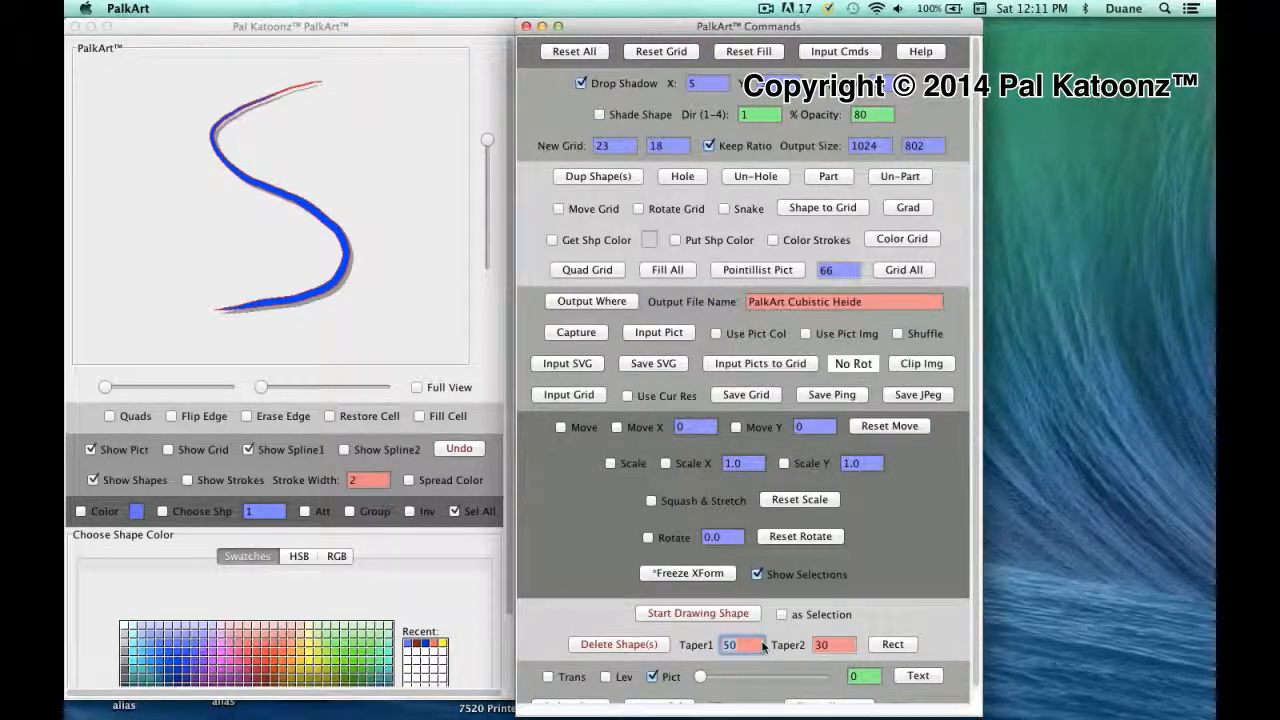
{"action": "type", "text": "-1"}
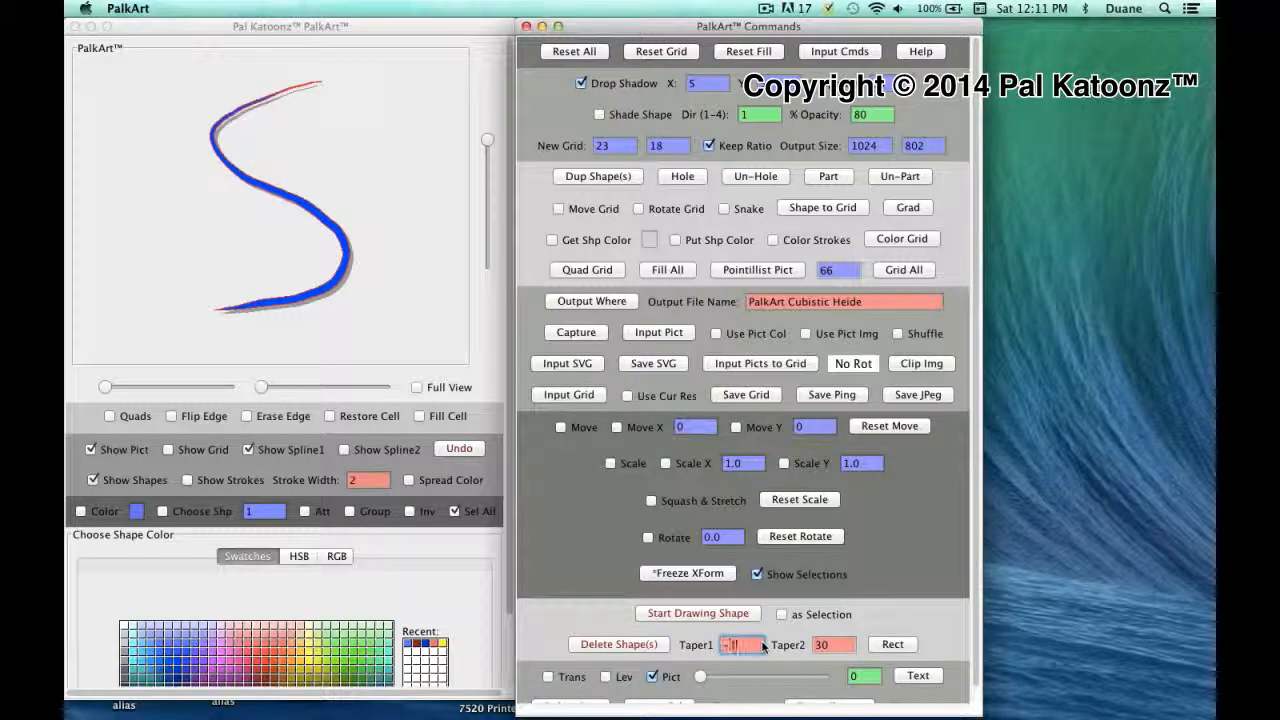
{"action": "key", "text": "Return"}
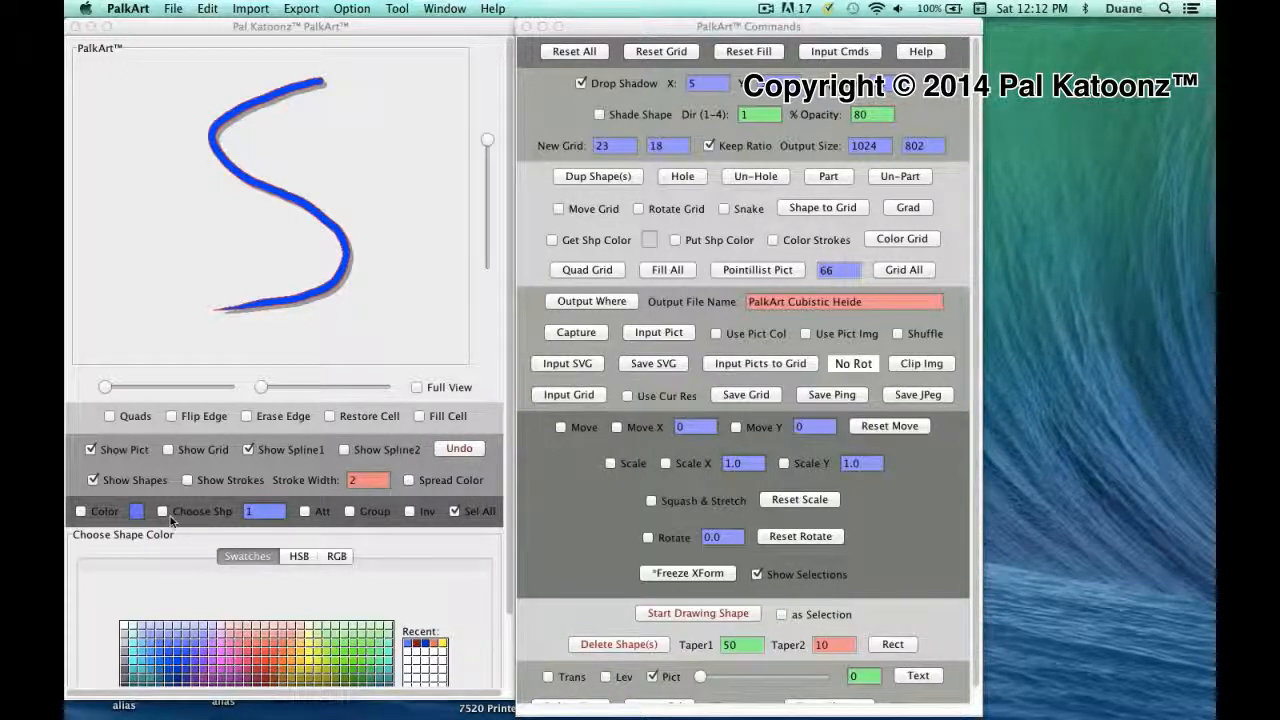
Choose yellow as the shape color, try it on the S-shaped line, and undo the recoloring.
{"action": "left_click", "coordinate": [308, 663]}
{"action": "left_click", "coordinate": [83, 512]}
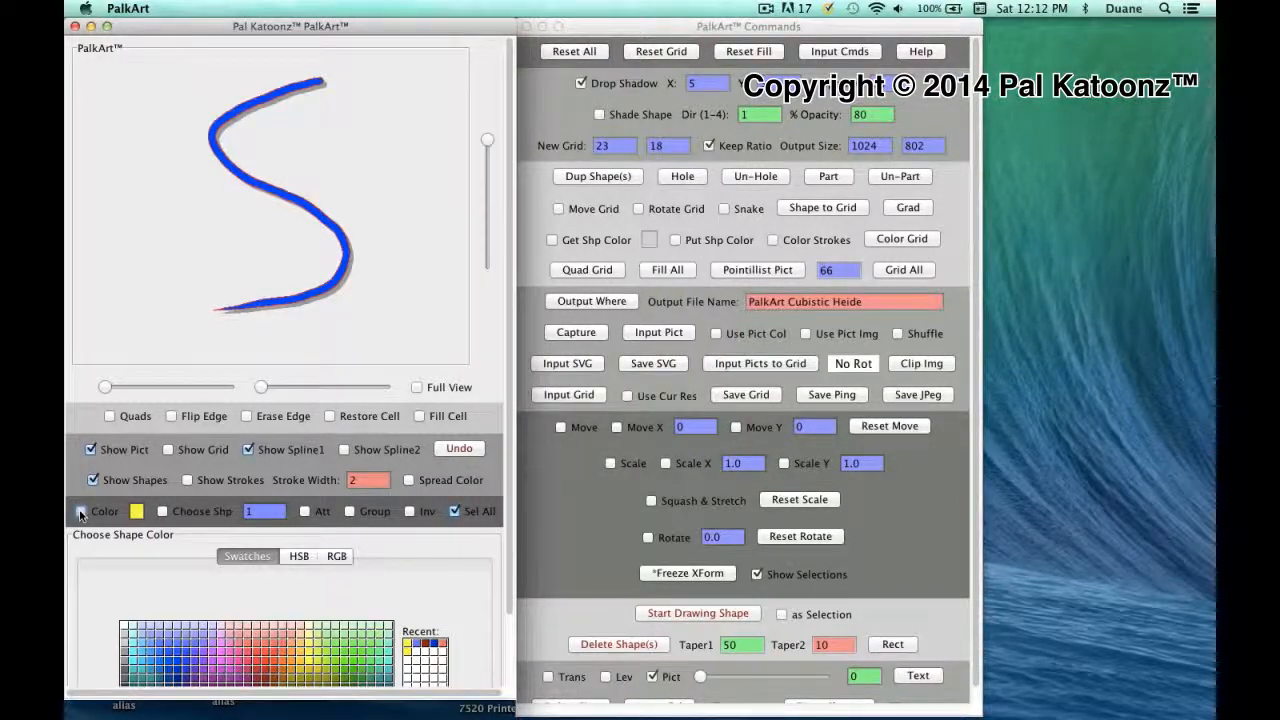
{"action": "left_click", "coordinate": [335, 287]}
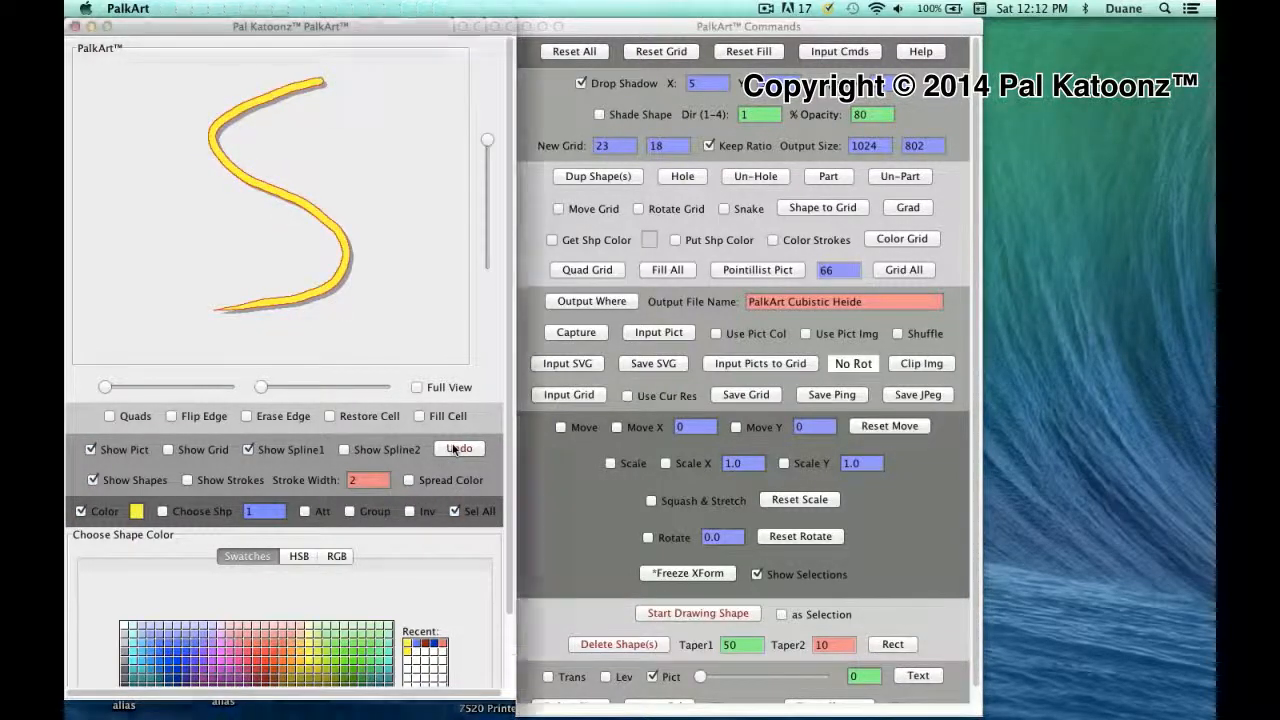
{"action": "left_click", "coordinate": [456, 449]}
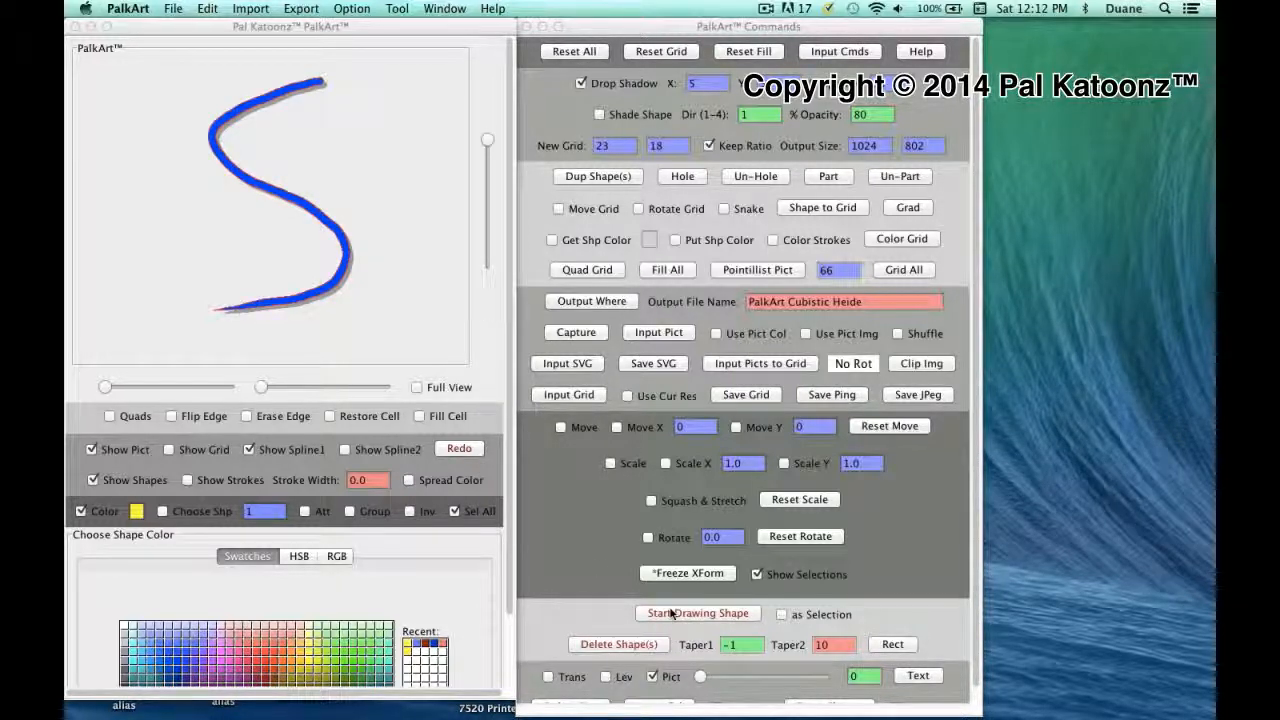
Draw a freehand loop crossing the upper half of the S-shaped line and create it as a line.
{"action": "left_click", "coordinate": [672, 613]}
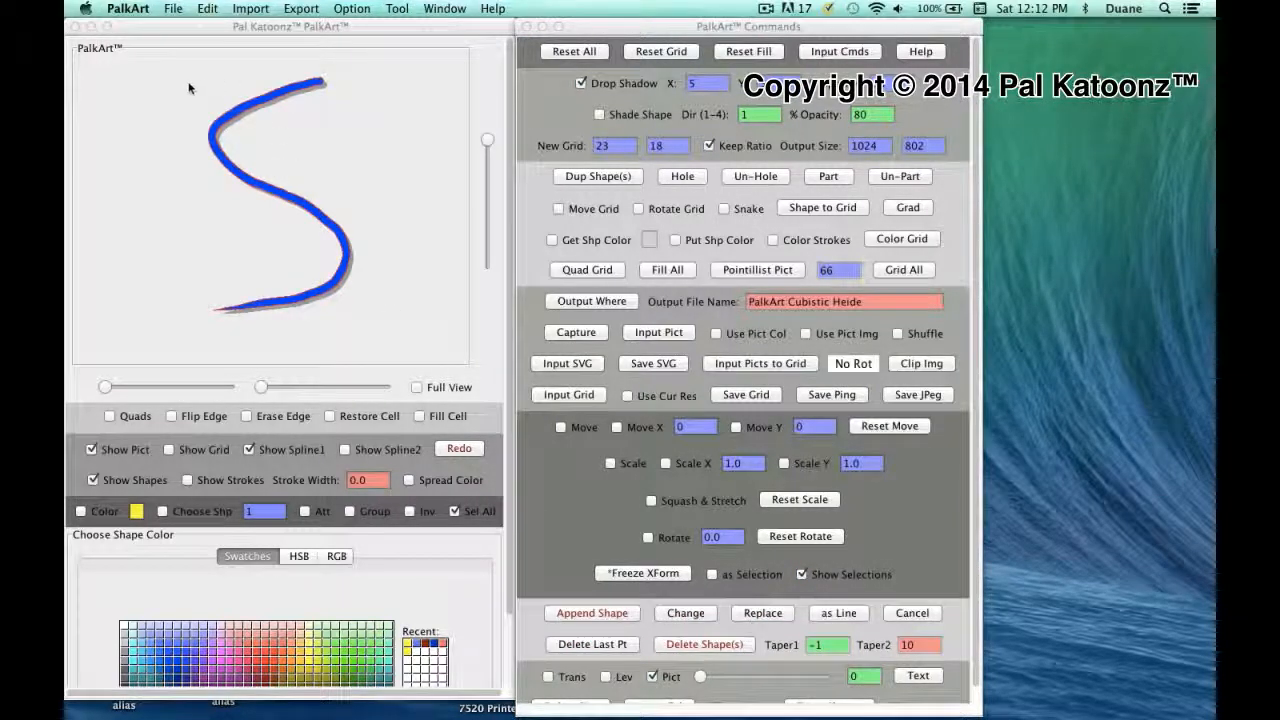
{"action": "mouse_move", "coordinate": [168, 86]}
{"action": "left_mouse_down"}
{"action": "mouse_move", "coordinate": [325, 130]}
{"action": "mouse_move", "coordinate": [315, 208]}
{"action": "mouse_move", "coordinate": [135, 200]}
{"action": "mouse_move", "coordinate": [125, 165]}
{"action": "mouse_move", "coordinate": [175, 135]}
{"action": "mouse_move", "coordinate": [216, 182]}
{"action": "left_mouse_up"}
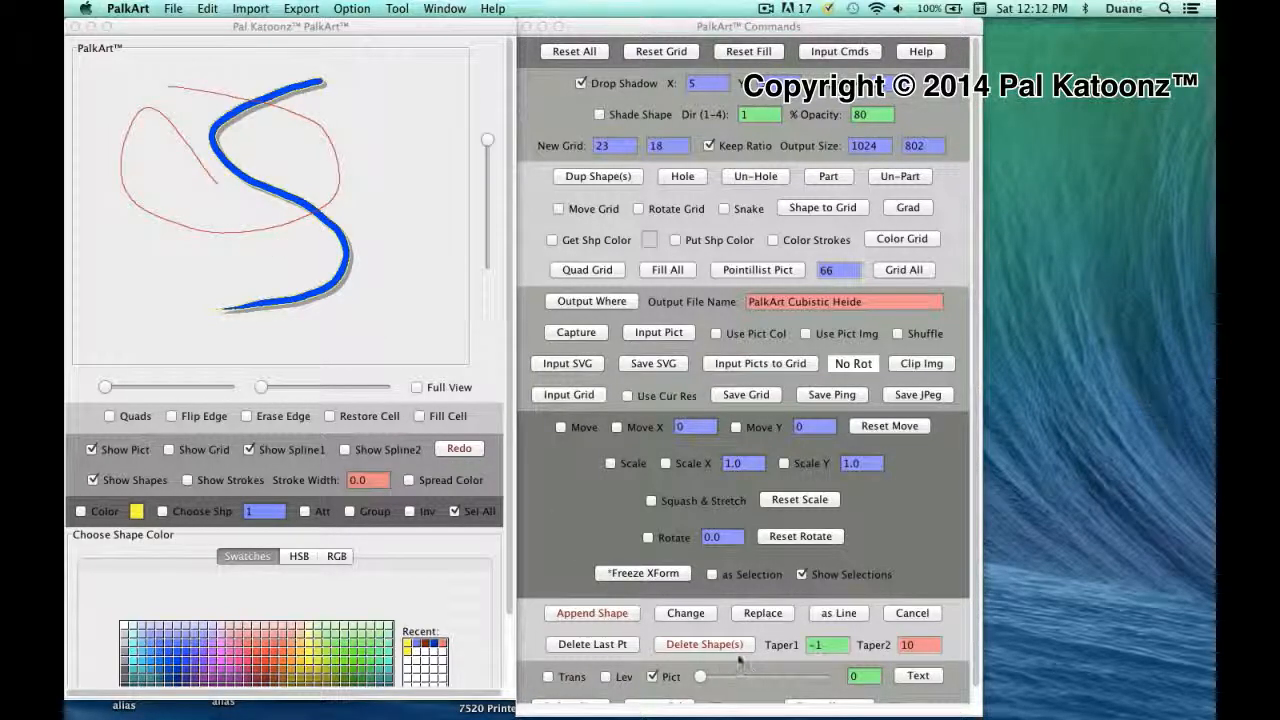
{"action": "left_click", "coordinate": [838, 614]}
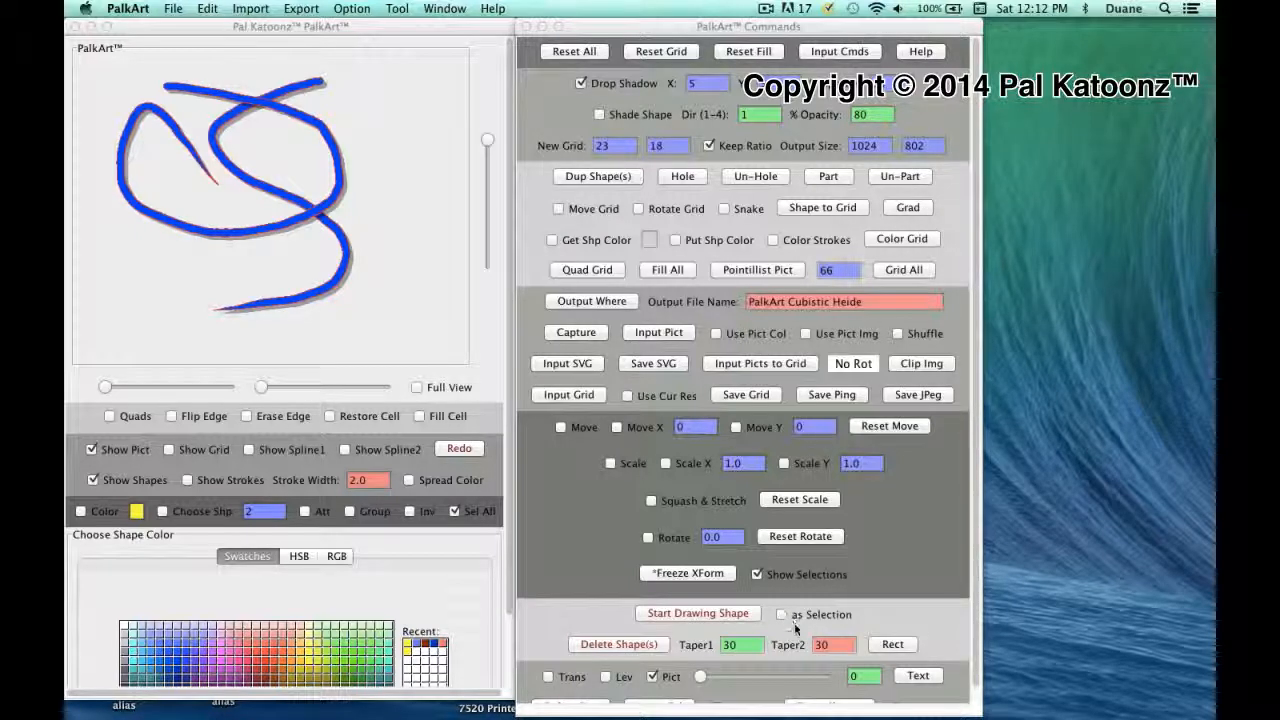
Set both Taper2 and Taper1 of the new looping line to 30.
{"action": "left_click", "coordinate": [829, 644]}
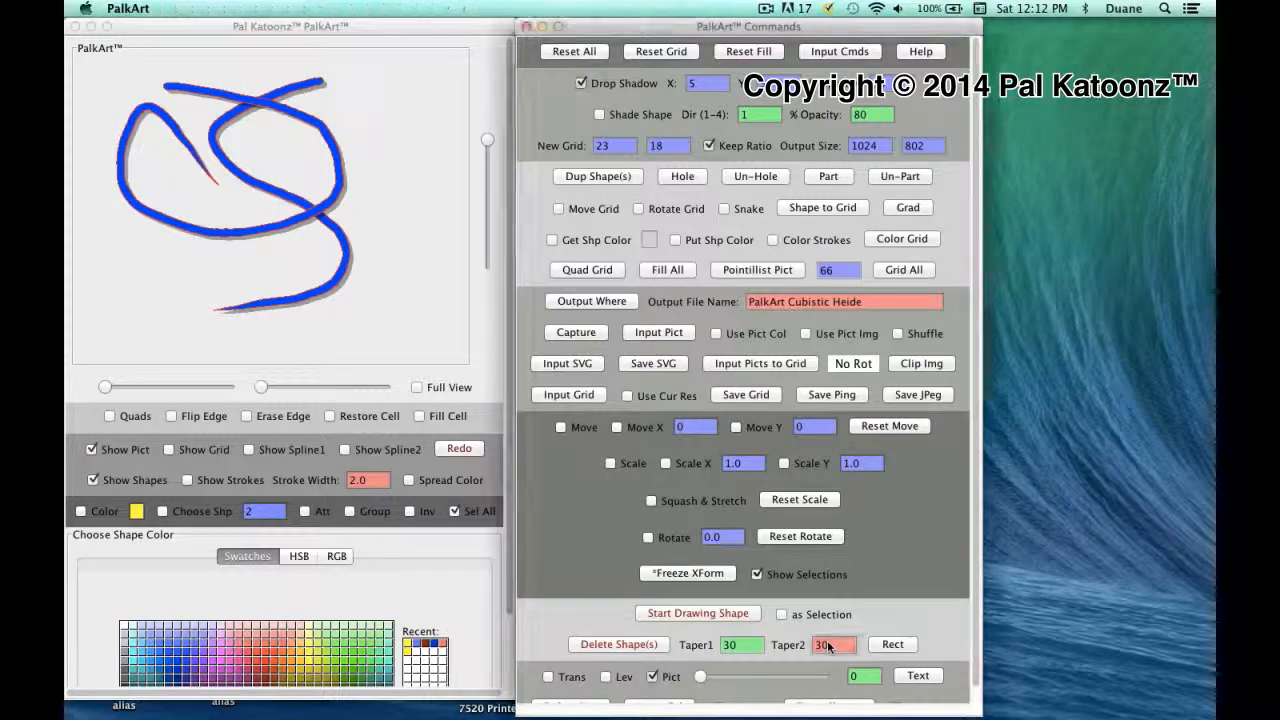
{"action": "key", "text": "BackSpace"}
{"action": "key", "text": "BackSpace"}
{"action": "type", "text": "10"}
{"action": "key", "text": "Return"}
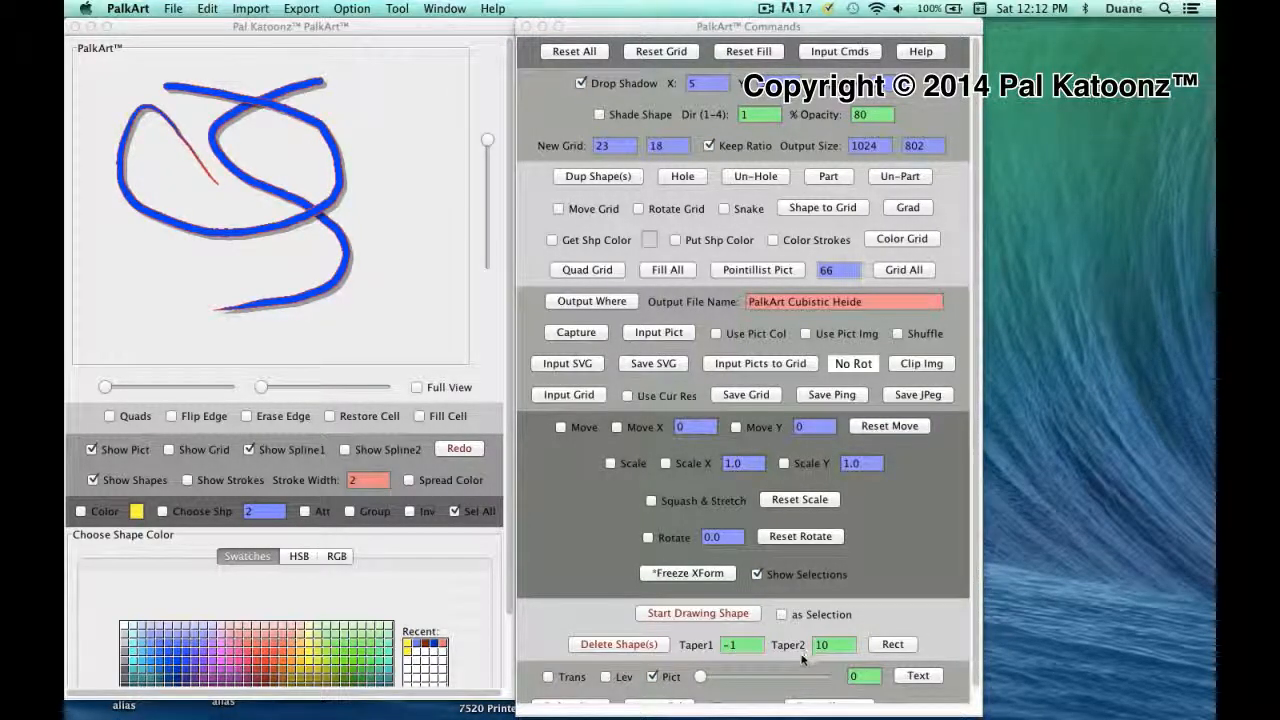
{"action": "left_click", "coordinate": [730, 647]}
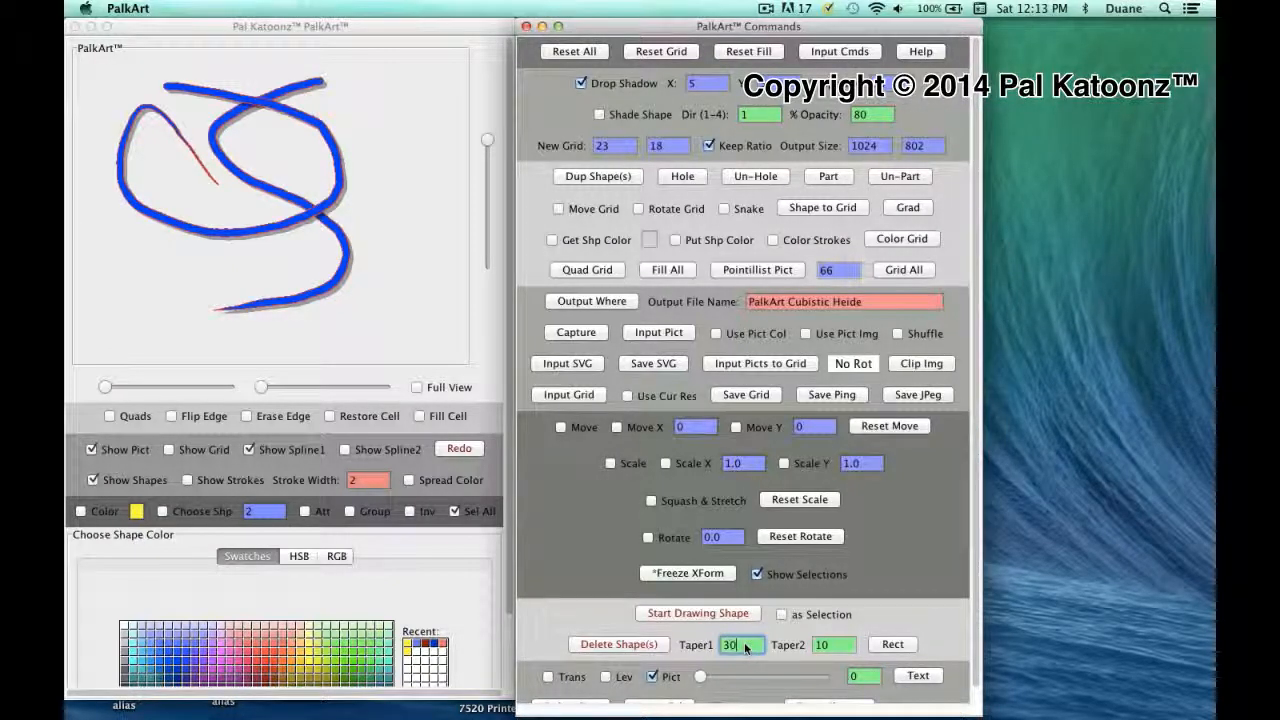
{"action": "key", "text": "Return"}
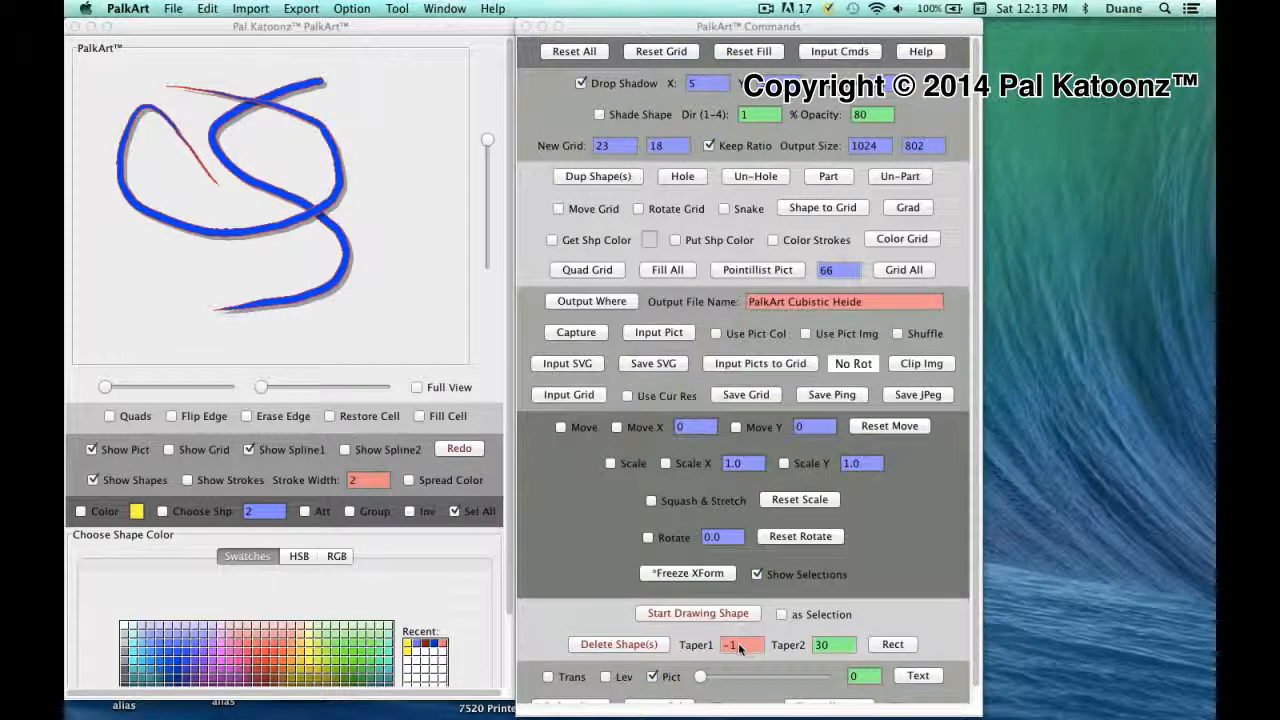
Draw a third freehand curve winding from the upper right around the lower canvas and create it as a line.
{"action": "left_click", "coordinate": [666, 614]}
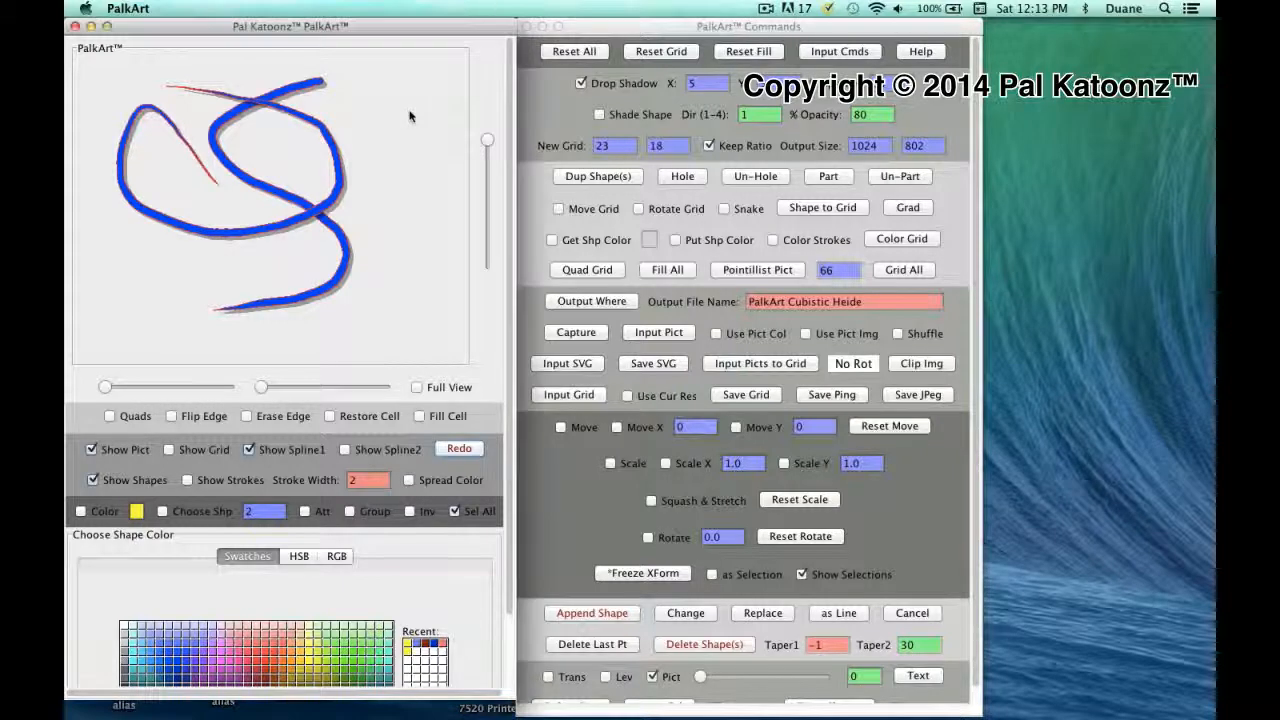
{"action": "mouse_move", "coordinate": [398, 112]}
{"action": "left_mouse_down"}
{"action": "mouse_move", "coordinate": [288, 165]}
{"action": "mouse_move", "coordinate": [387, 216]}
{"action": "mouse_move", "coordinate": [384, 332]}
{"action": "mouse_move", "coordinate": [215, 375]}
{"action": "mouse_move", "coordinate": [168, 318]}
{"action": "mouse_move", "coordinate": [196, 218]}
{"action": "mouse_move", "coordinate": [240, 208]}
{"action": "mouse_move", "coordinate": [268, 238]}
{"action": "mouse_move", "coordinate": [285, 318]}
{"action": "mouse_move", "coordinate": [340, 313]}
{"action": "mouse_move", "coordinate": [366, 242]}
{"action": "left_mouse_up"}
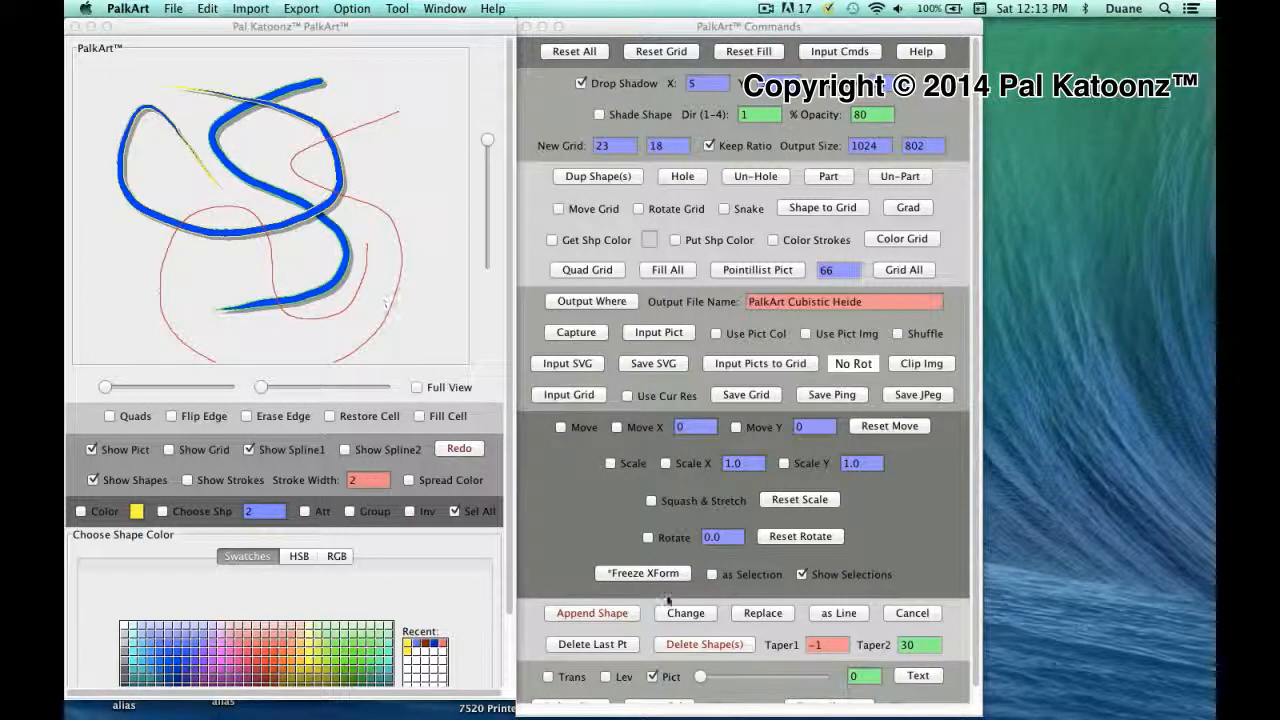
{"action": "left_click", "coordinate": [830, 612]}
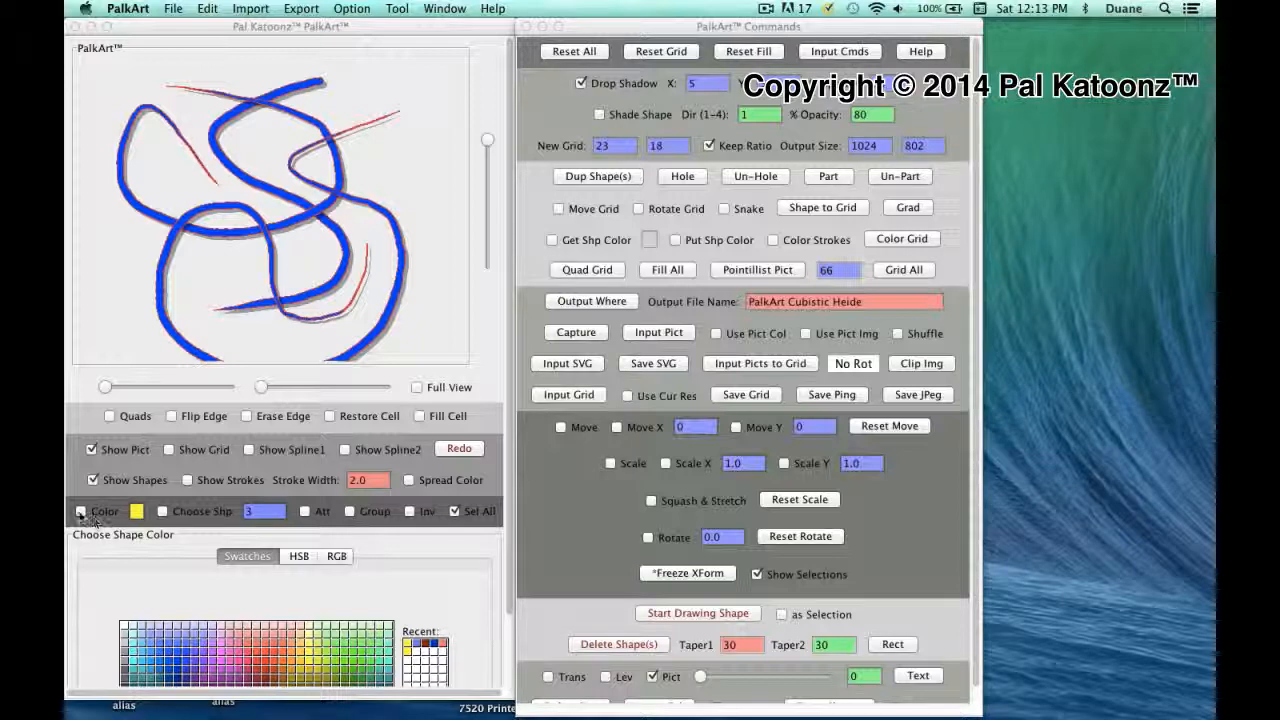
Turn on shape coloring, recolor all three lines yellow together, and undo that recoloring.
{"action": "left_click", "coordinate": [81, 512]}
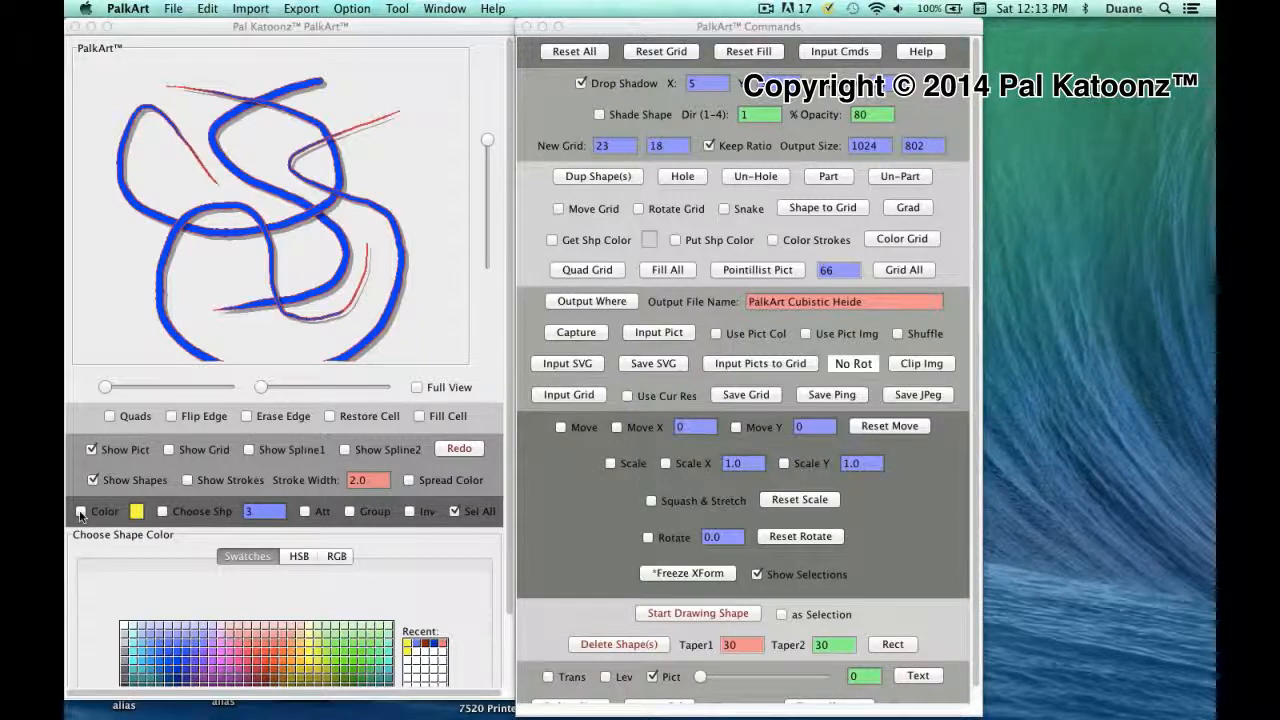
{"action": "left_click", "coordinate": [169, 254]}
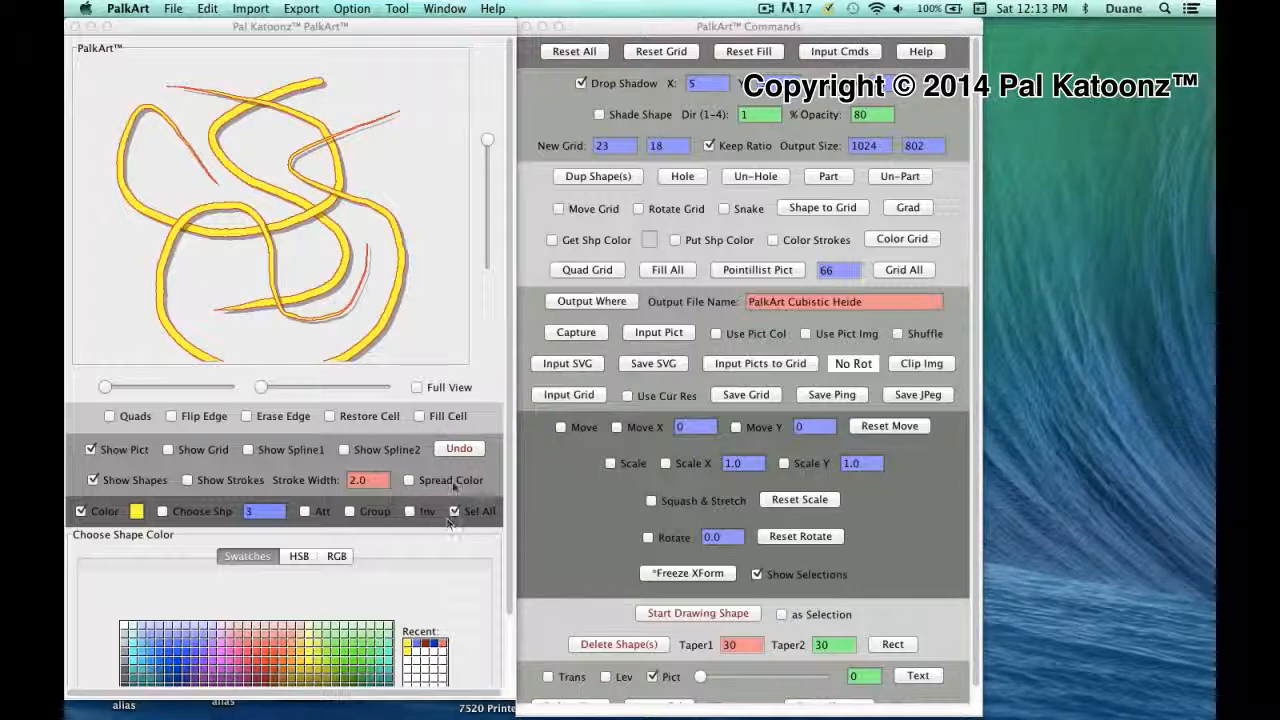
{"action": "left_click", "coordinate": [458, 449]}
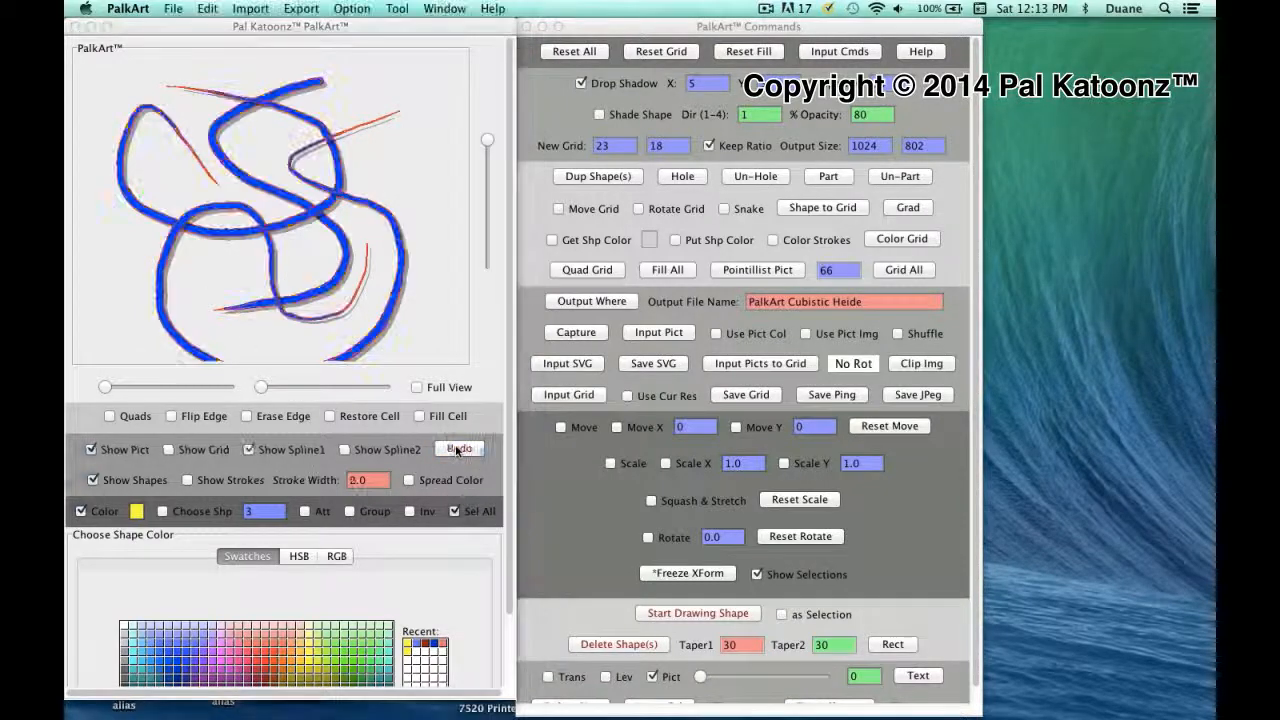
Turn off Sel All and recolor only the third curve and the upper looping line yellow, one at a time.
{"action": "left_click", "coordinate": [454, 511]}
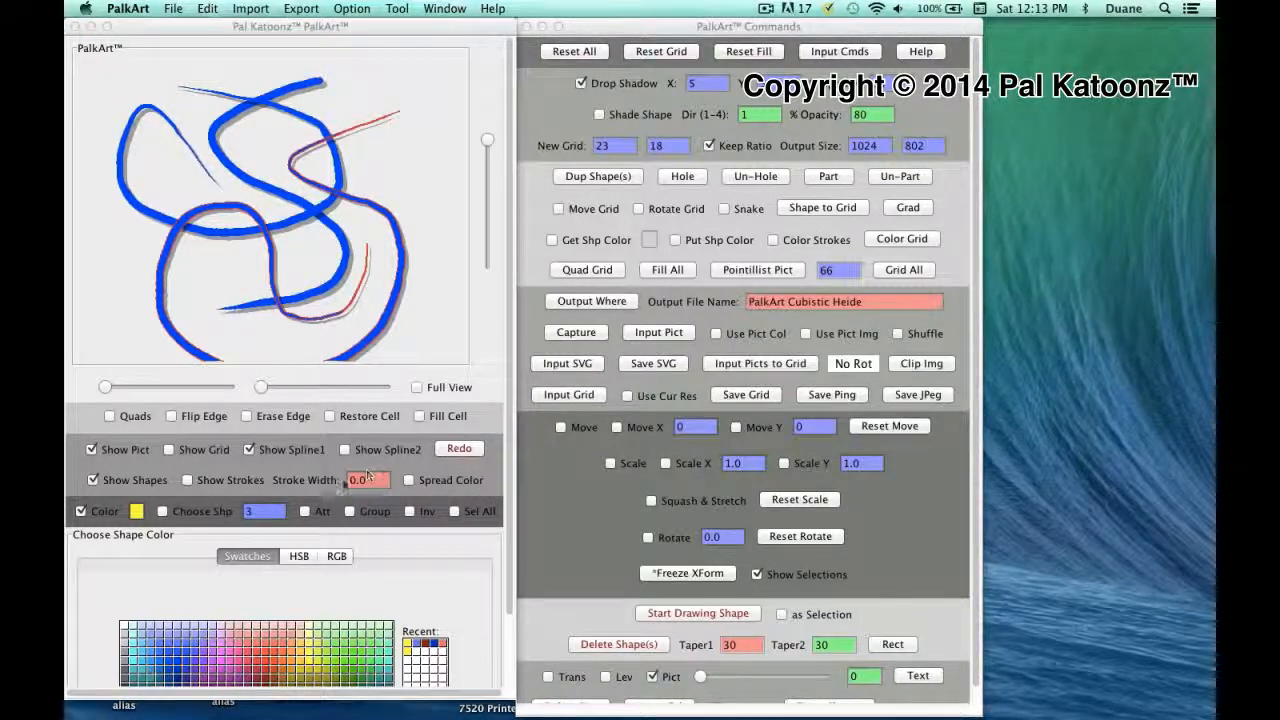
{"action": "left_click", "coordinate": [178, 337]}
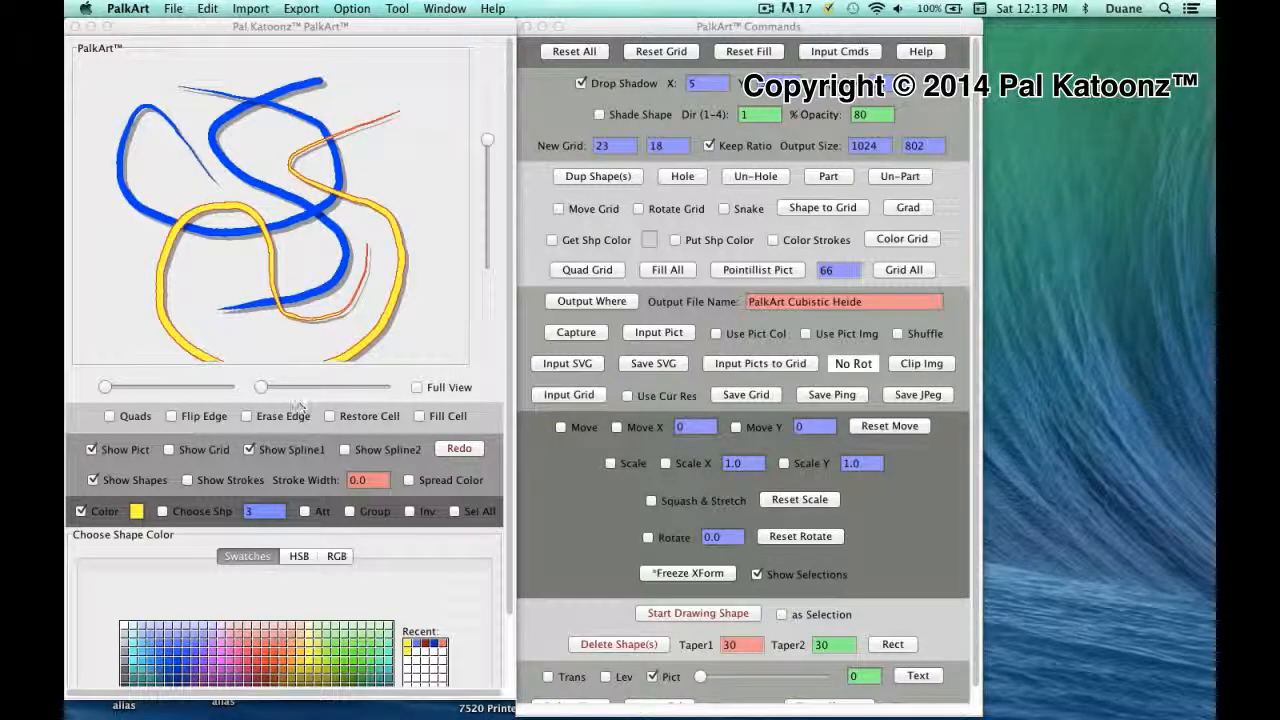
{"action": "left_click", "coordinate": [164, 219]}
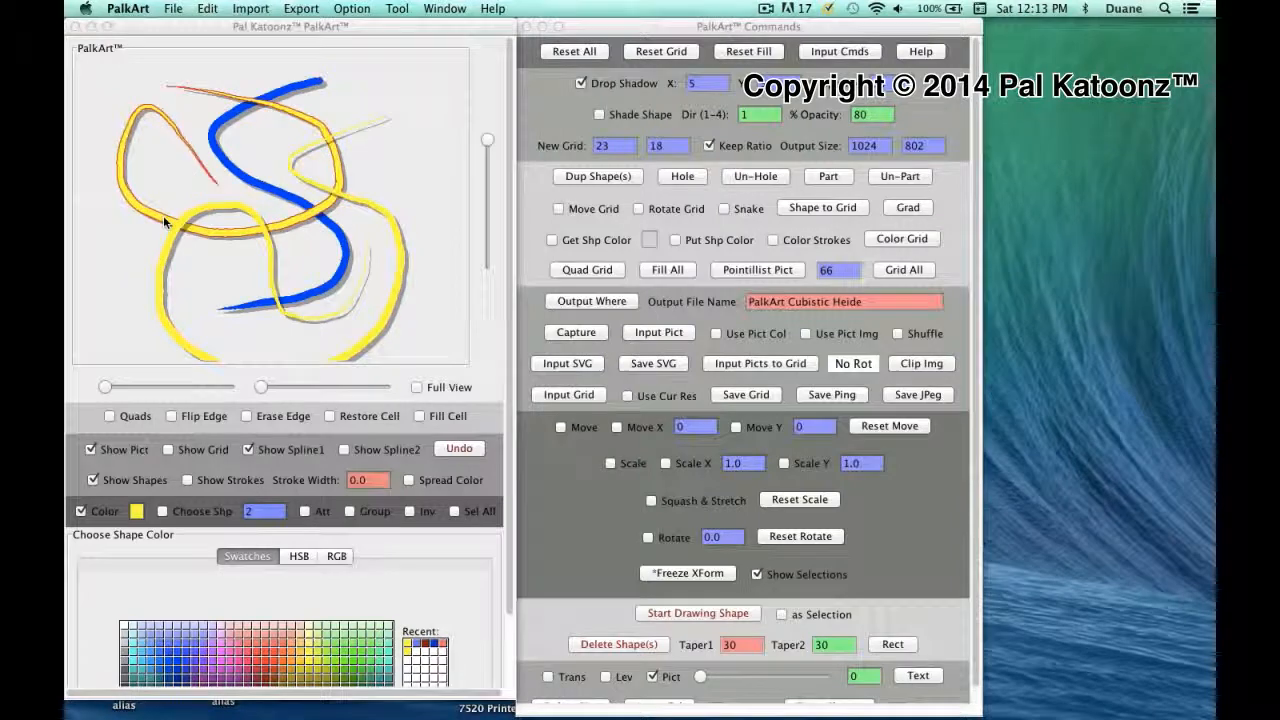
Set the upper looping line's stroke width to 15 and recolor that line light red.
{"action": "left_click", "coordinate": [352, 483]}
{"action": "left_click_drag", "start_coordinate": [352, 483], "coordinate": [376, 483]}
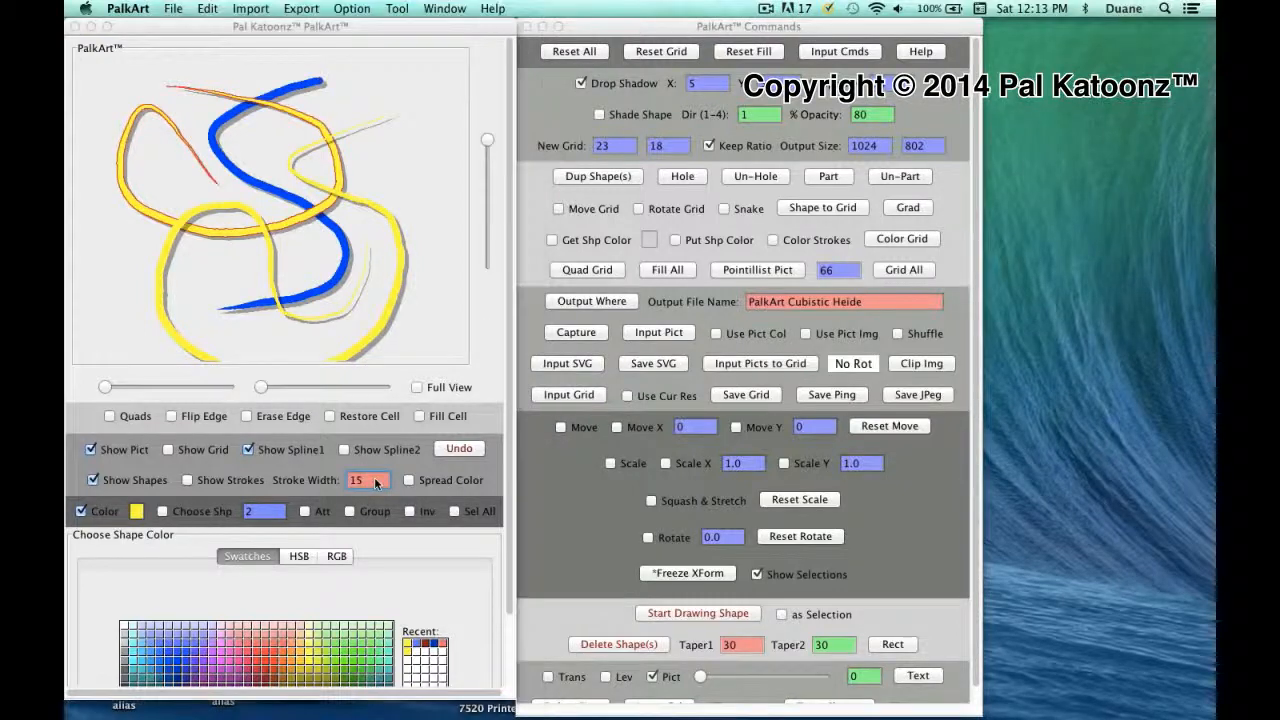
{"action": "key", "text": "Return"}
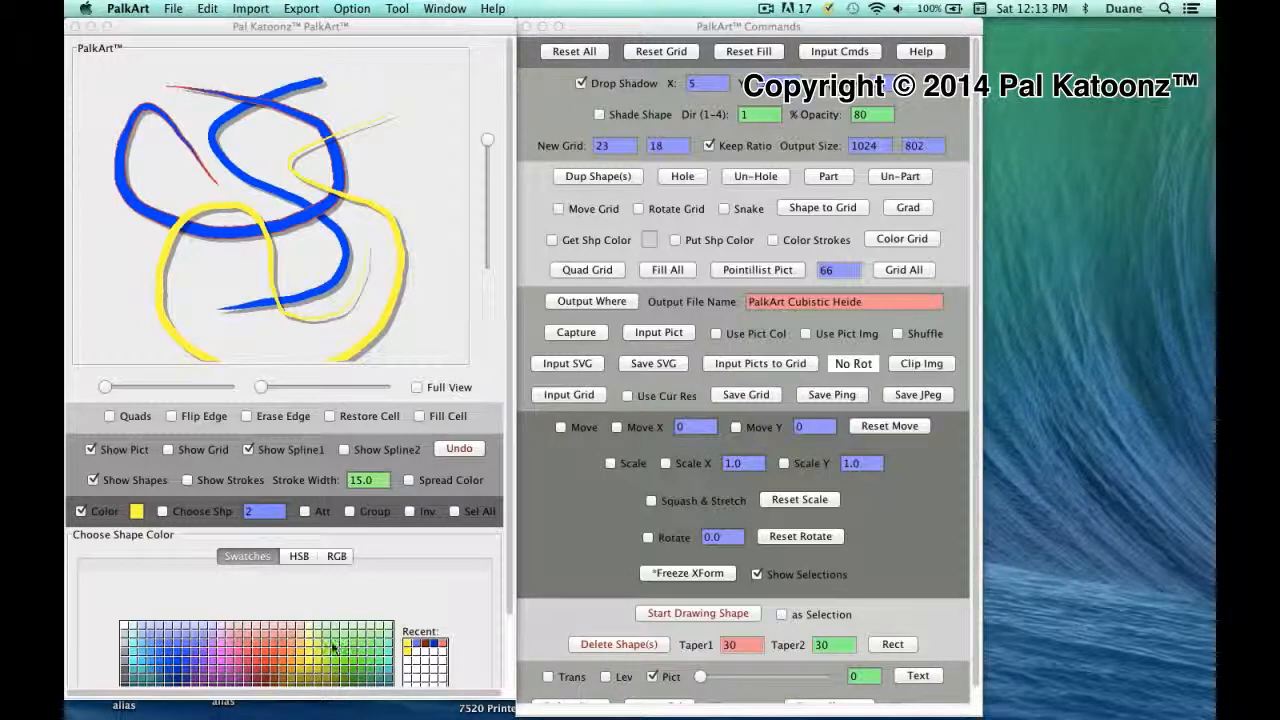
{"action": "left_click", "coordinate": [243, 654]}
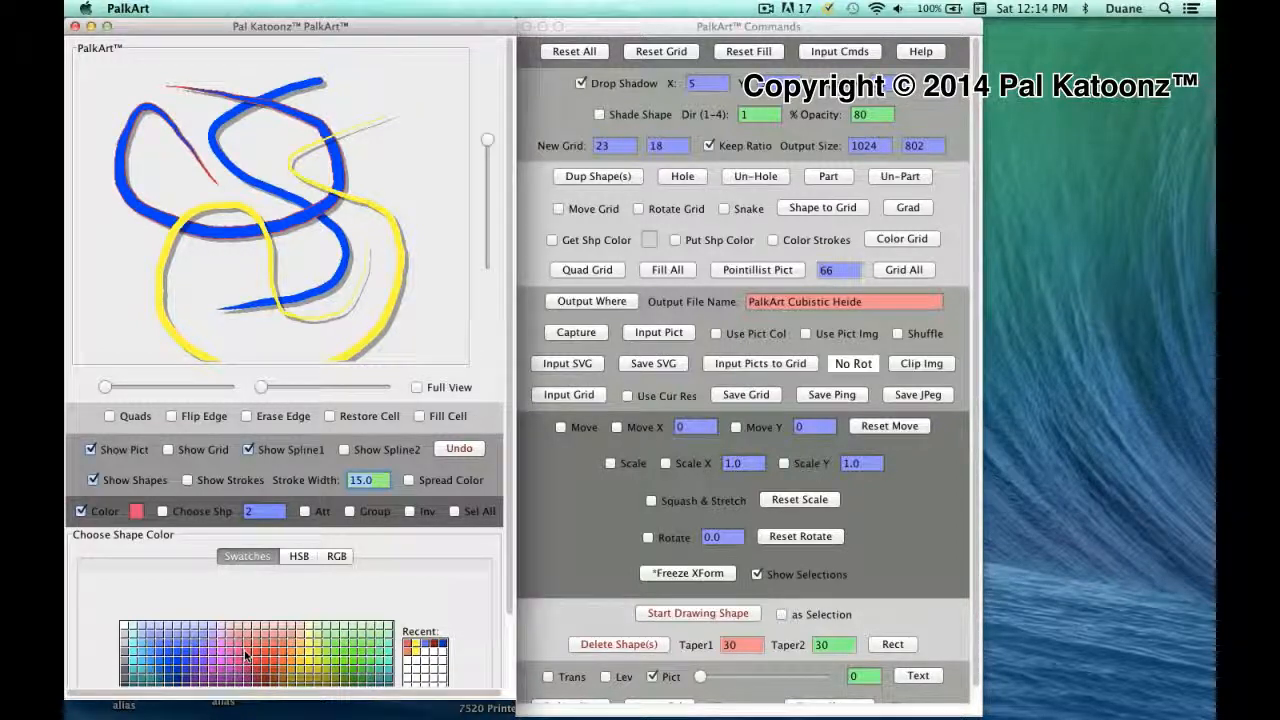
{"action": "left_click", "coordinate": [160, 219]}
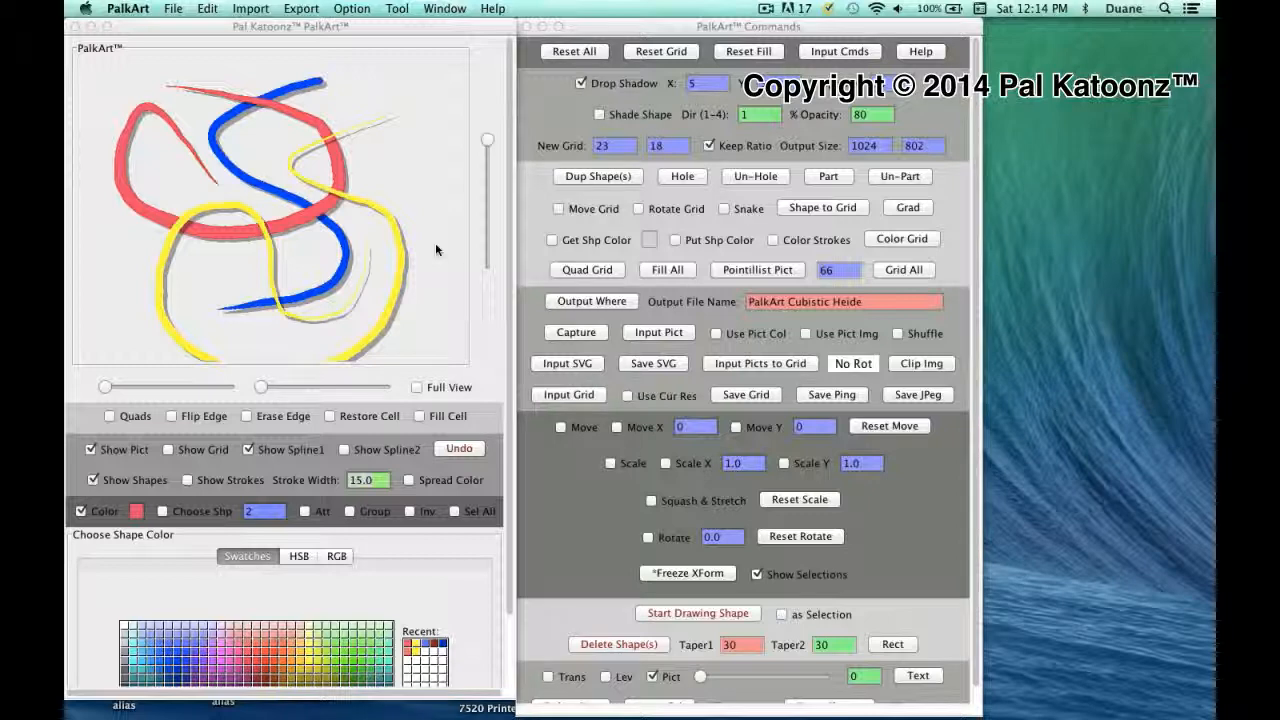
Clear all drawn lines with Reset Fill and show picture 1, the face photo, on the canvas.
{"action": "left_click", "coordinate": [740, 52]}
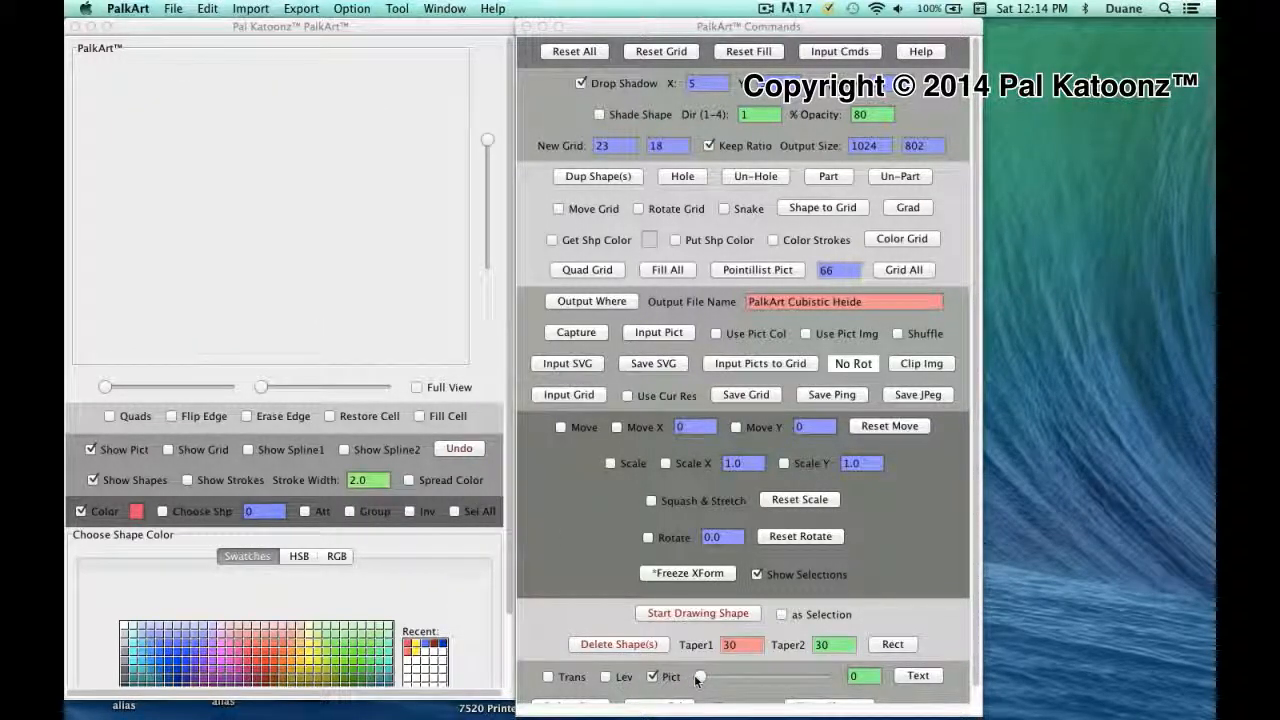
{"action": "left_click_drag", "start_coordinate": [698, 677], "coordinate": [728, 678]}
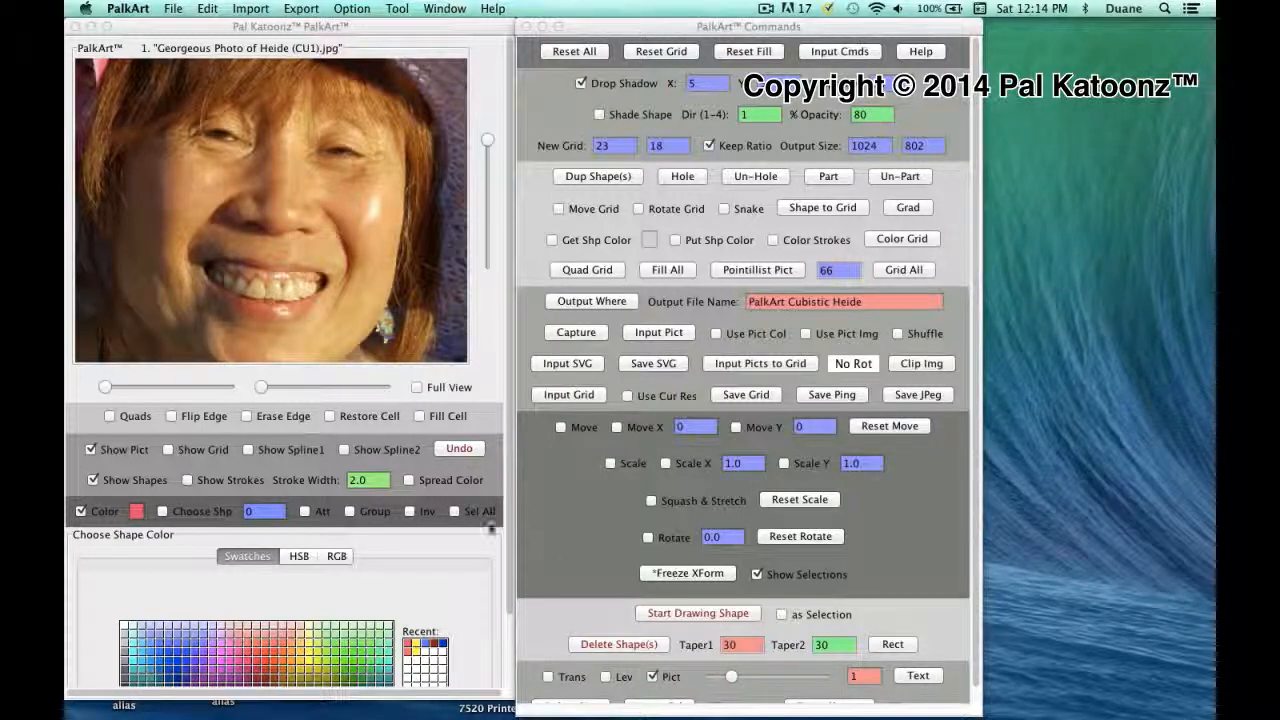
Trace the underside of the nose from one nostril to the other and create it as a line.
{"action": "left_click_drag", "start_coordinate": [104, 390], "coordinate": [158, 390]}
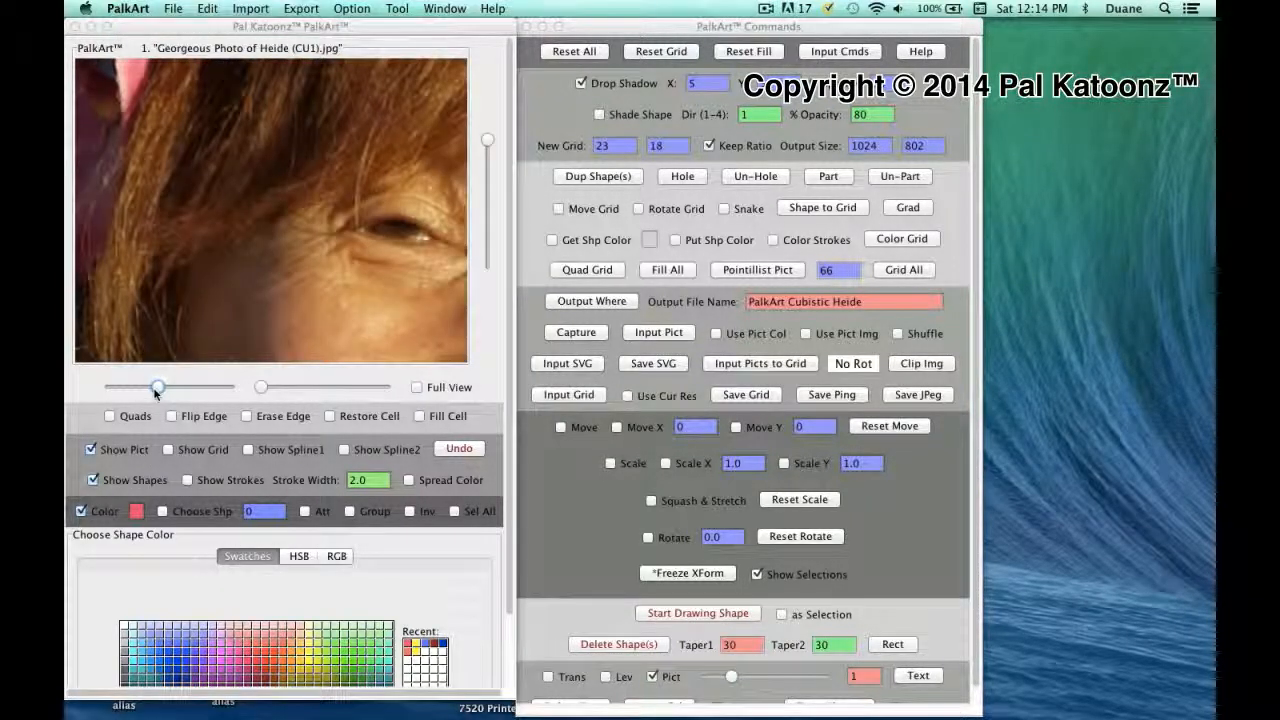
{"action": "left_click_drag", "start_coordinate": [257, 390], "coordinate": [331, 390]}
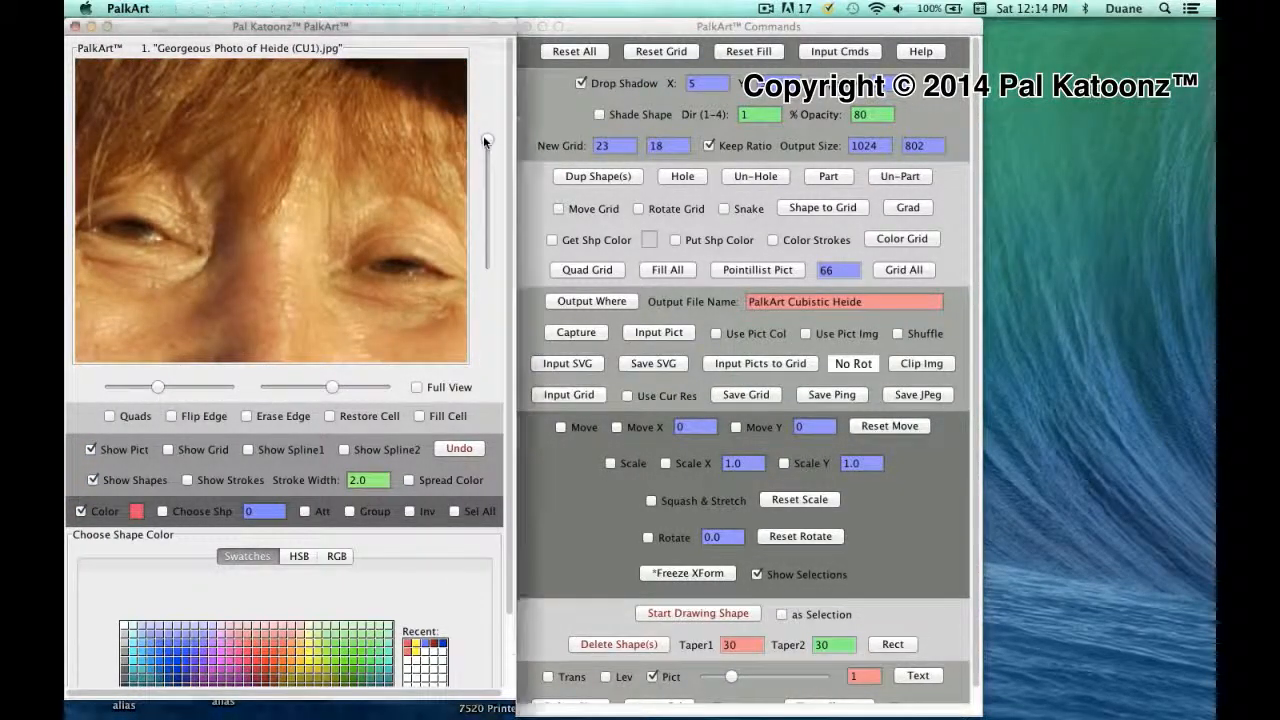
{"action": "left_click_drag", "start_coordinate": [487, 141], "coordinate": [494, 248]}
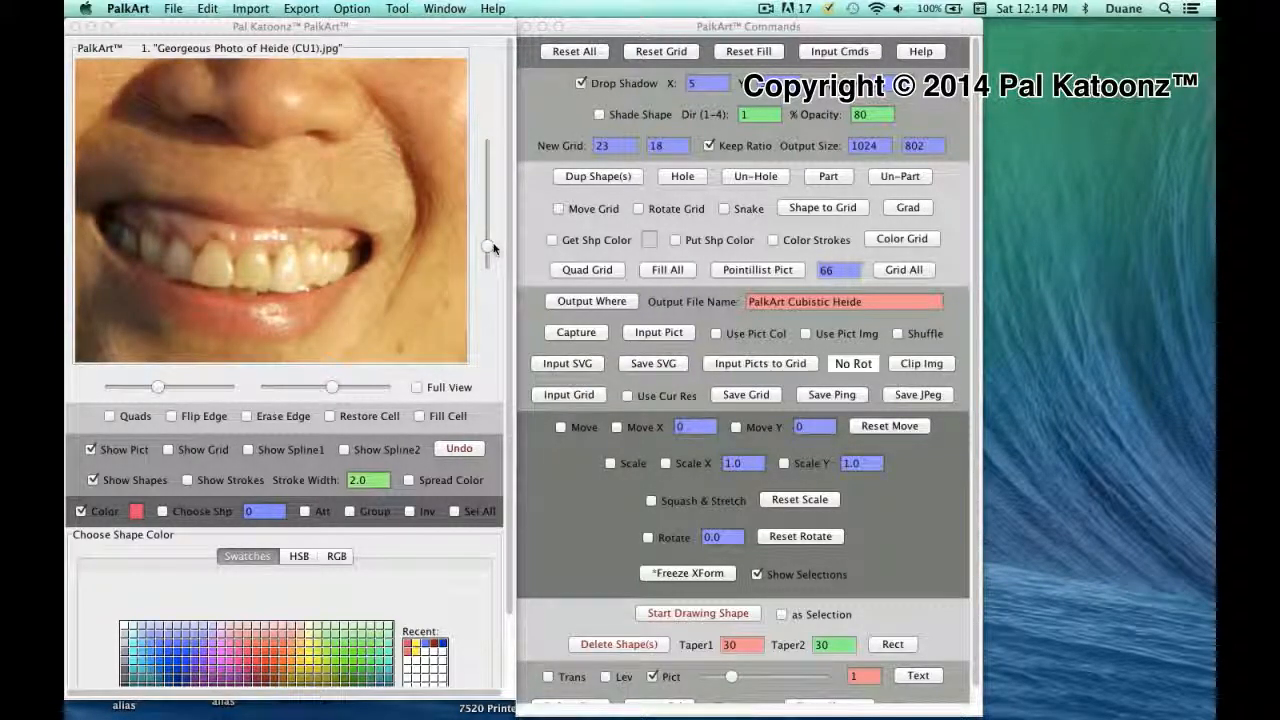
{"action": "left_click", "coordinate": [333, 388]}
{"action": "left_click_drag", "start_coordinate": [333, 388], "coordinate": [325, 388]}
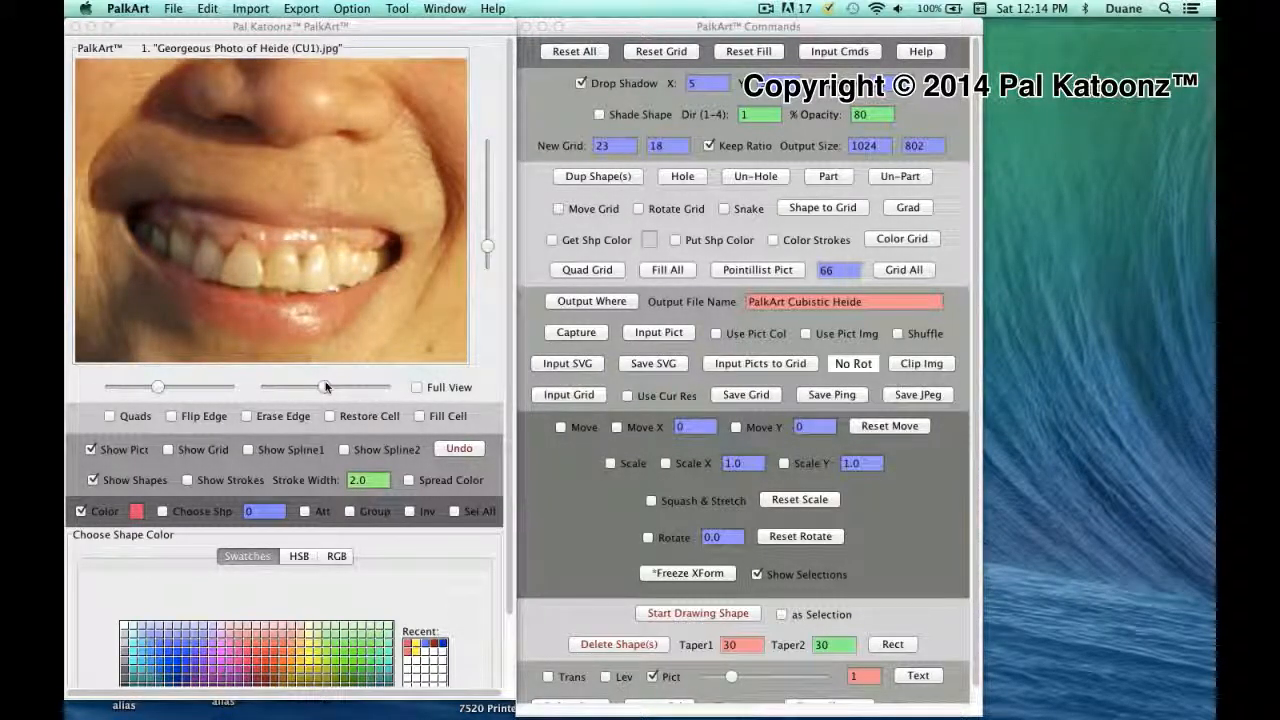
{"action": "left_click", "coordinate": [683, 612]}
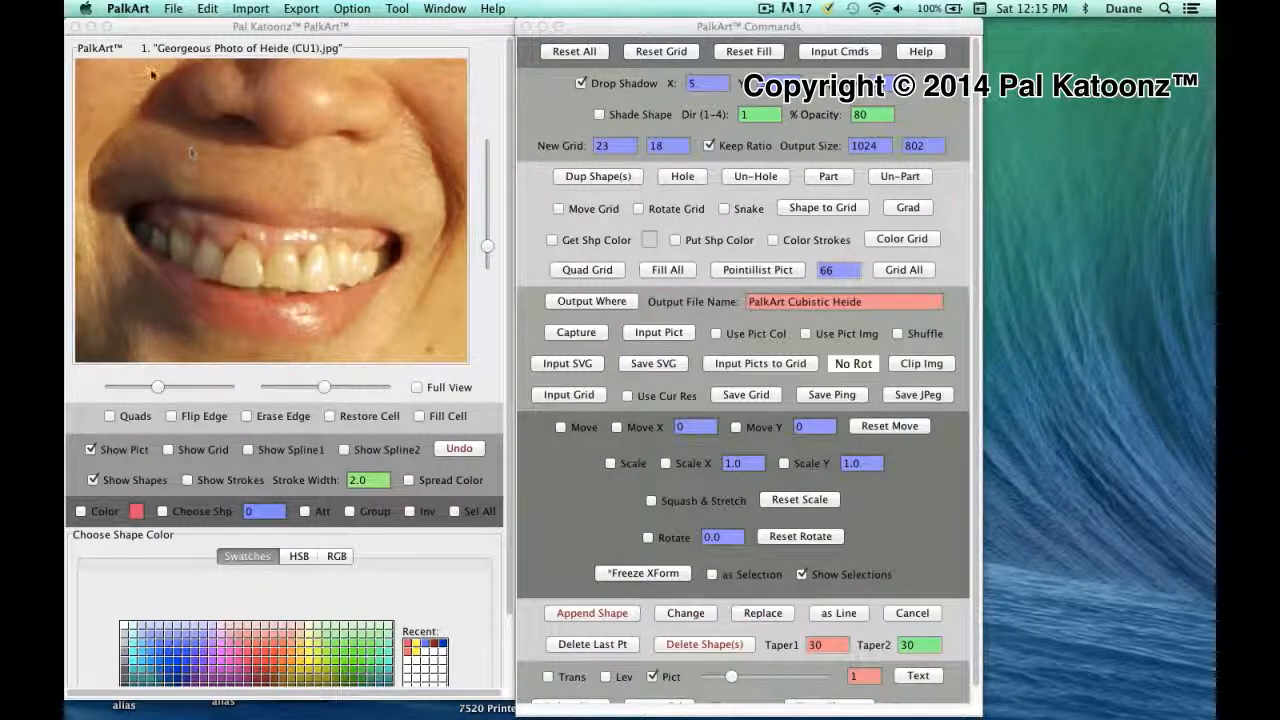
{"action": "left_click", "coordinate": [191, 104]}
{"action": "left_click", "coordinate": [212, 116]}
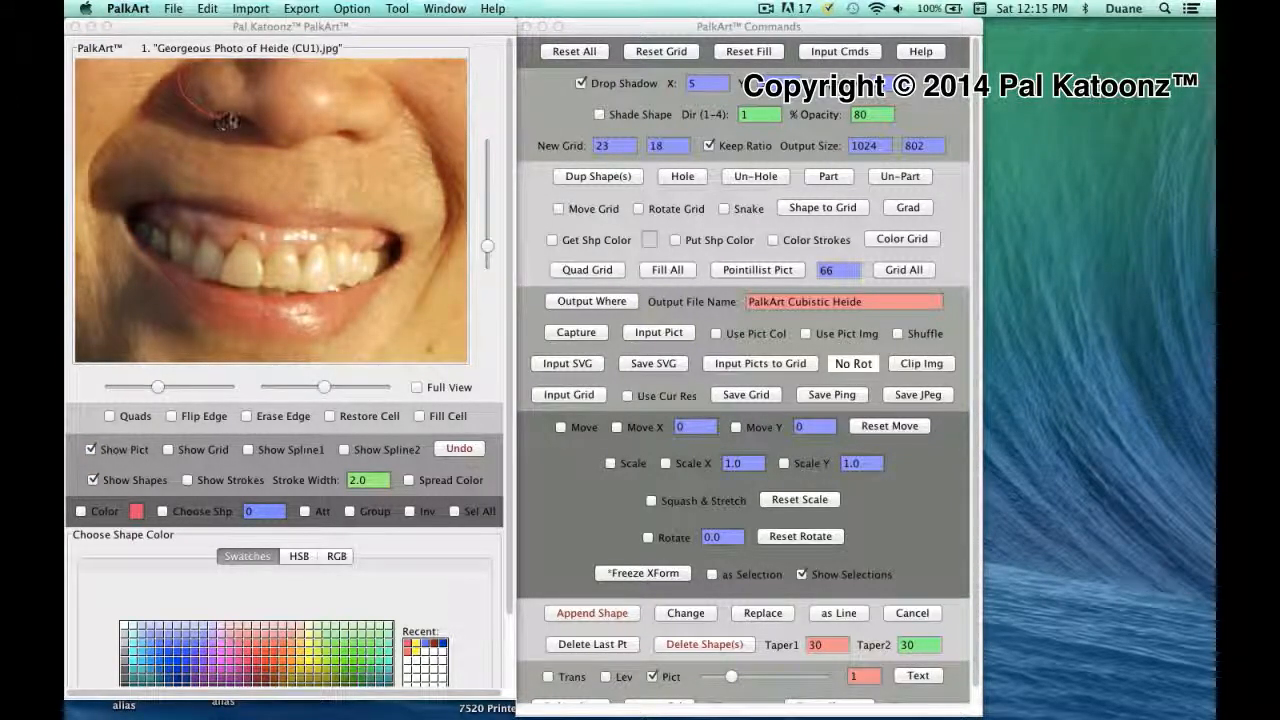
{"action": "left_click", "coordinate": [253, 120]}
{"action": "left_click", "coordinate": [274, 136]}
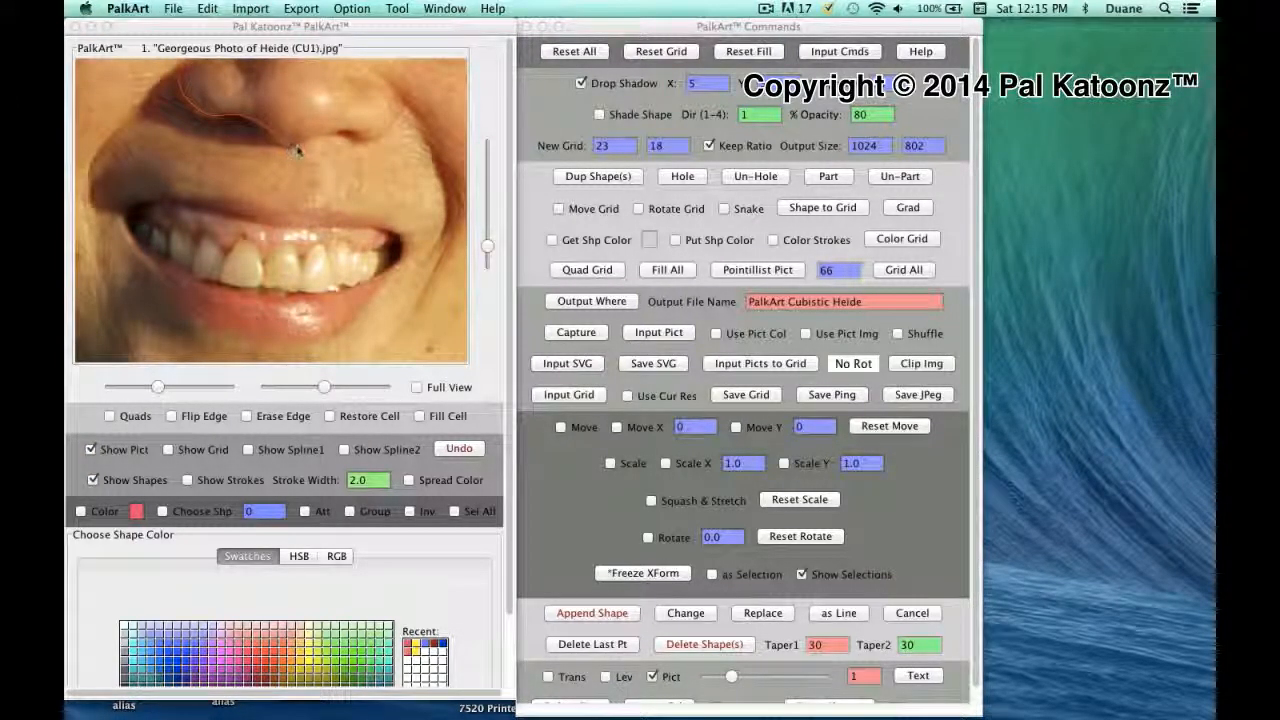
{"action": "left_click", "coordinate": [296, 148]}
{"action": "left_click", "coordinate": [332, 138]}
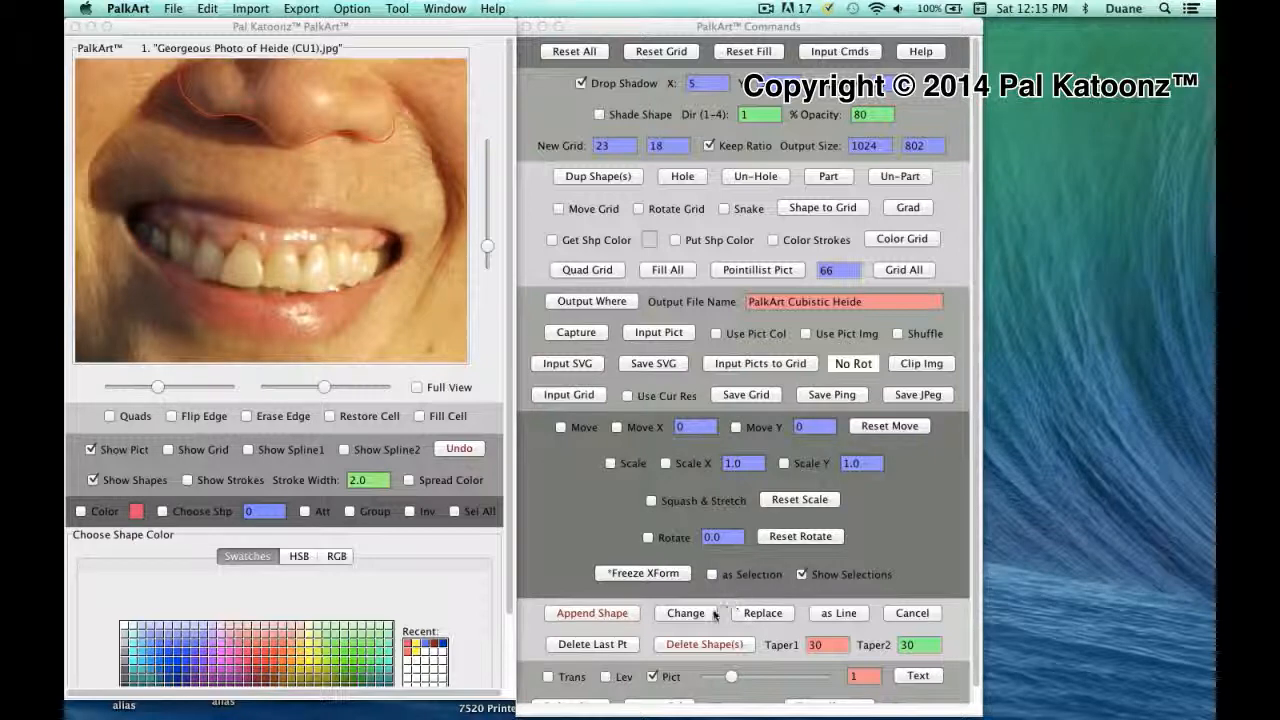
{"action": "left_click", "coordinate": [838, 613]}
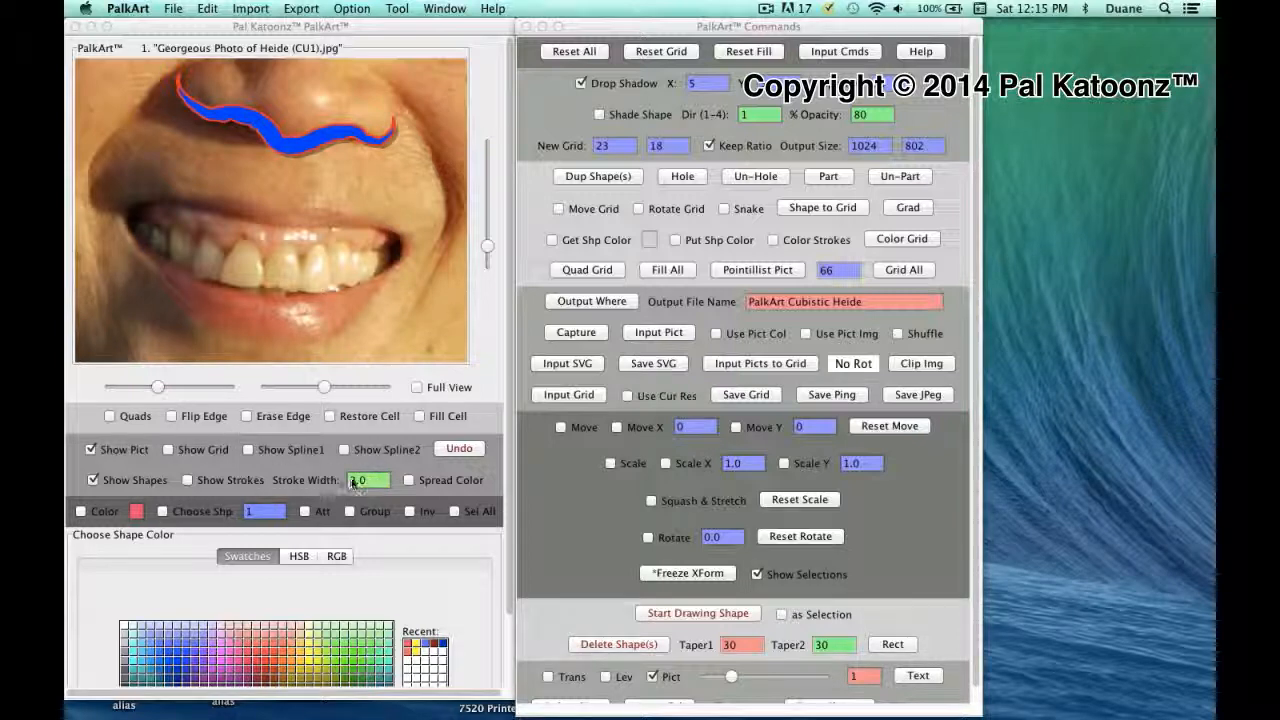
Set the stroke width of the line under the nose to 4.
{"action": "left_click", "coordinate": [353, 482]}
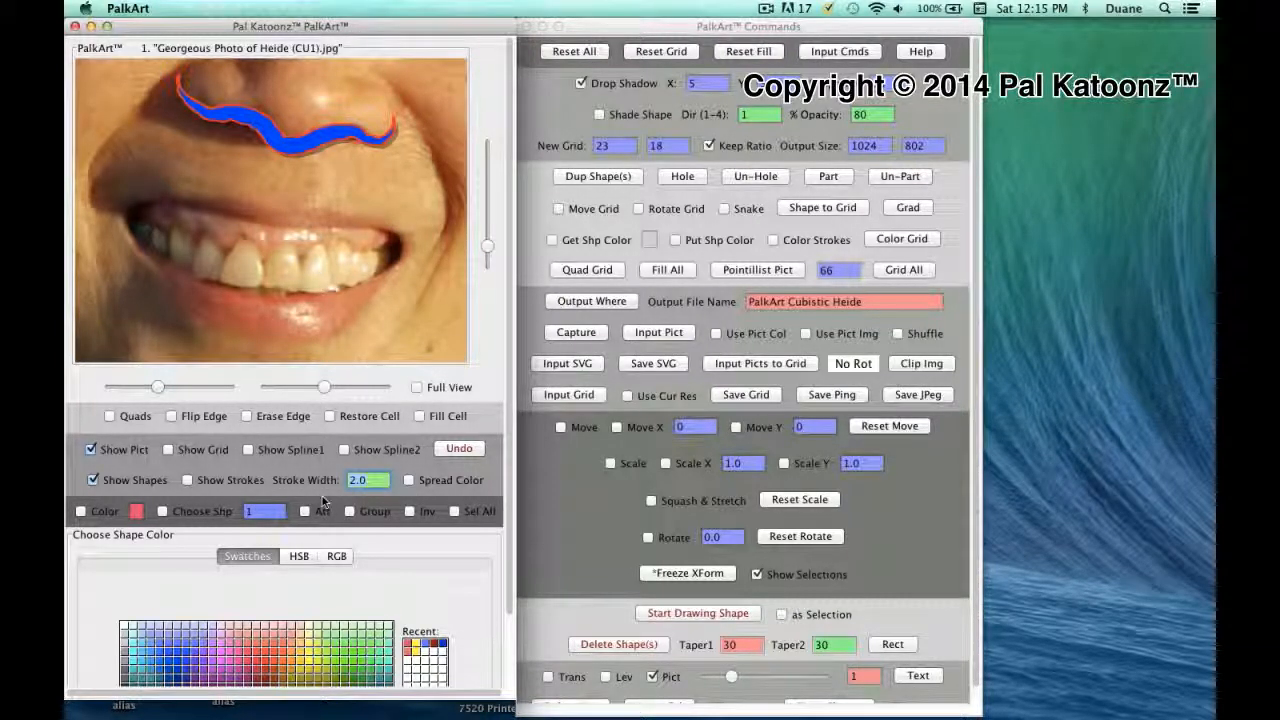
{"action": "type", "text": "4"}
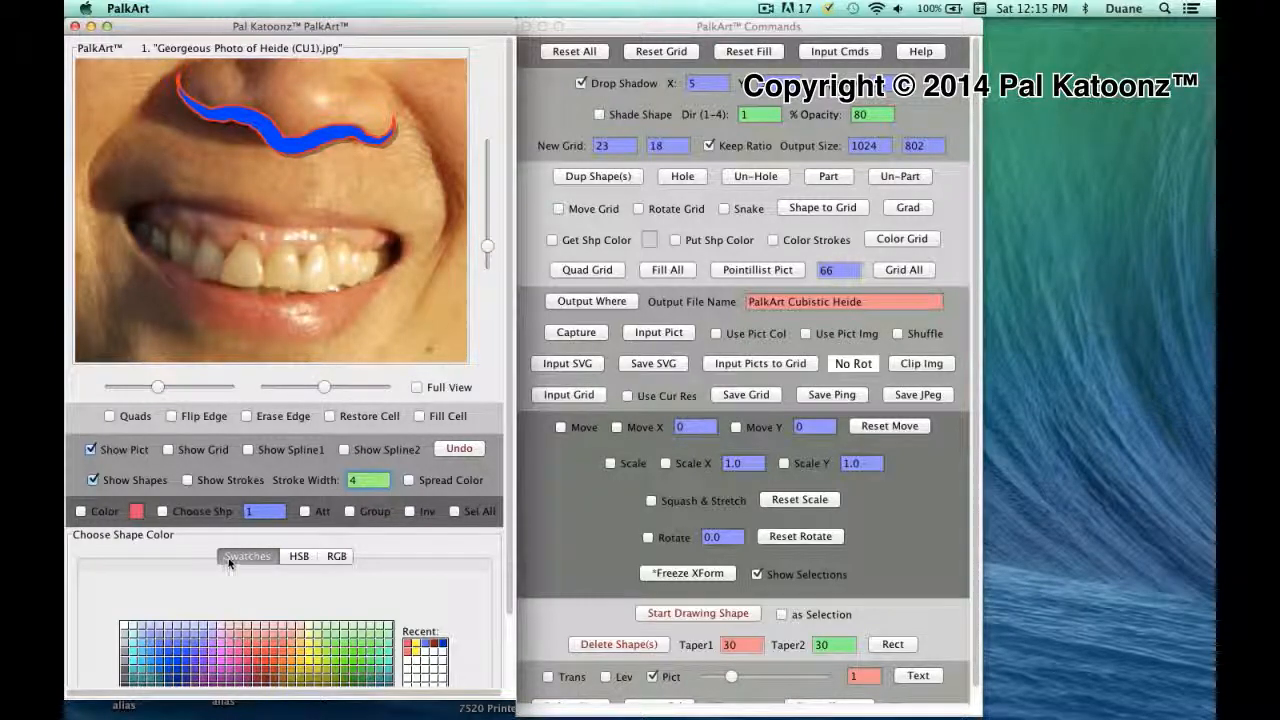
{"action": "left_click", "coordinate": [241, 563]}
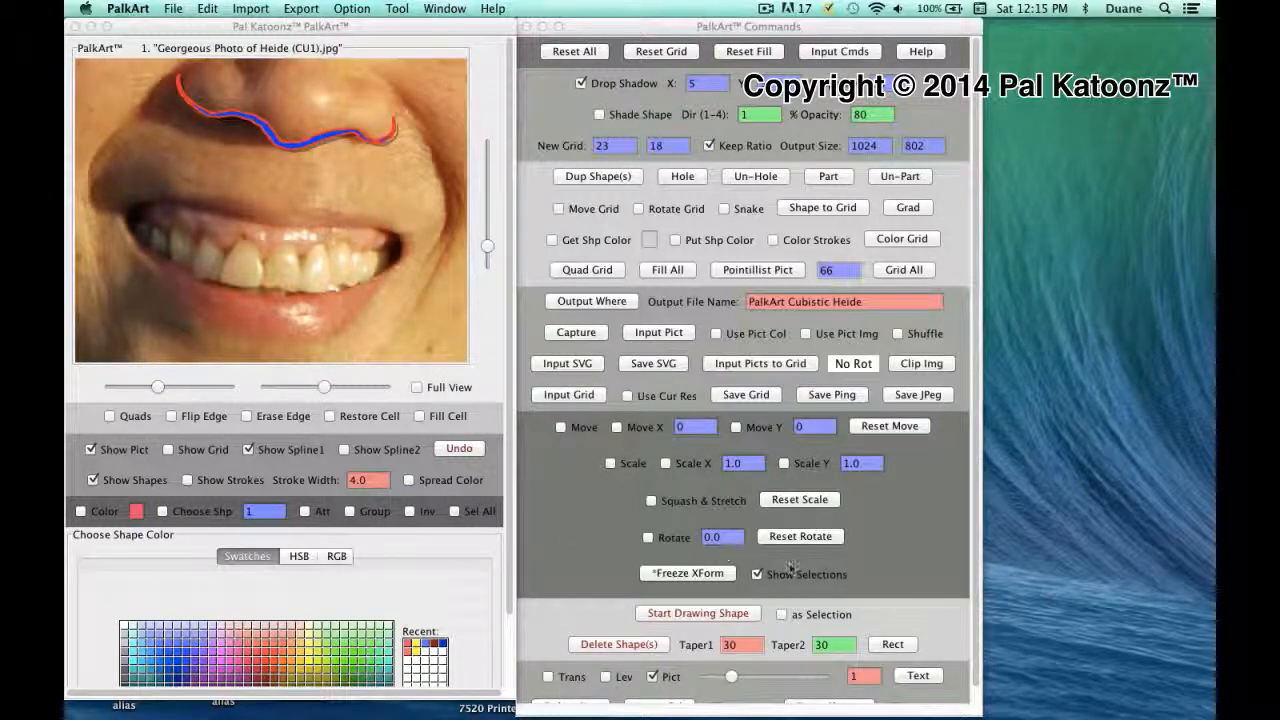
Trace the upper lip's edge above the teeth from one mouth corner to the other and create it as a line.
{"action": "left_click", "coordinate": [678, 614]}
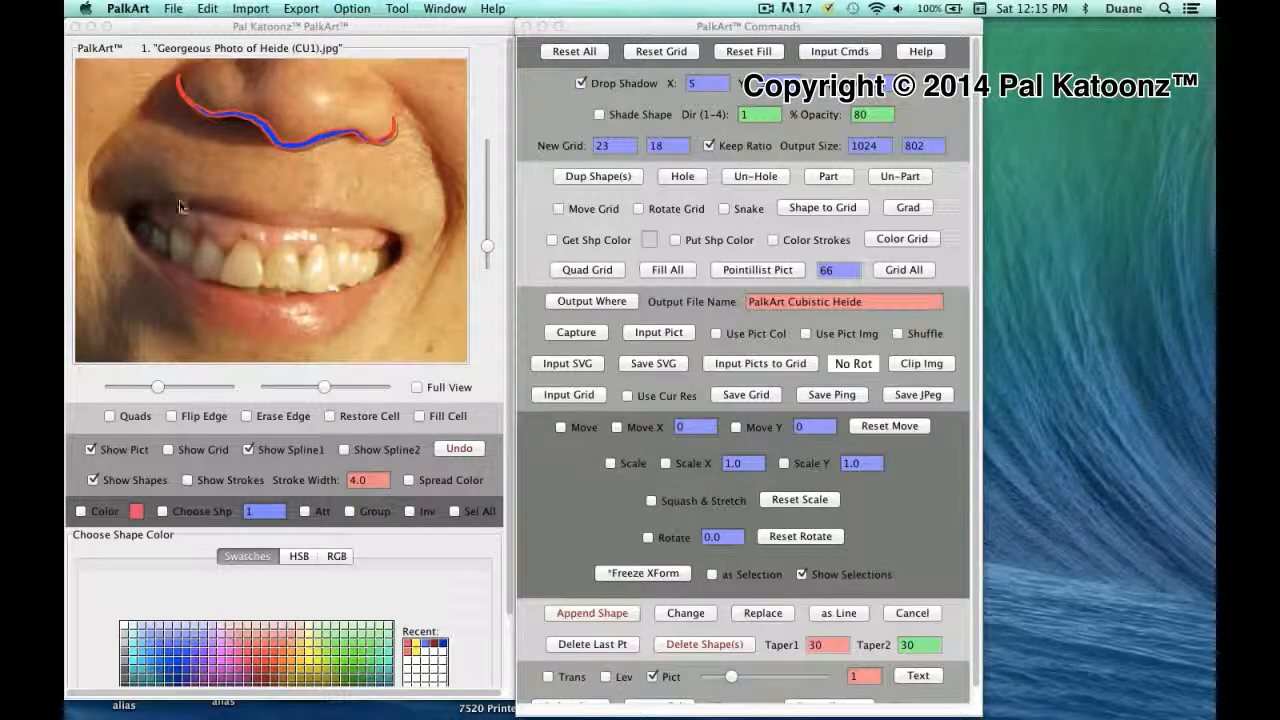
{"action": "left_click", "coordinate": [122, 213]}
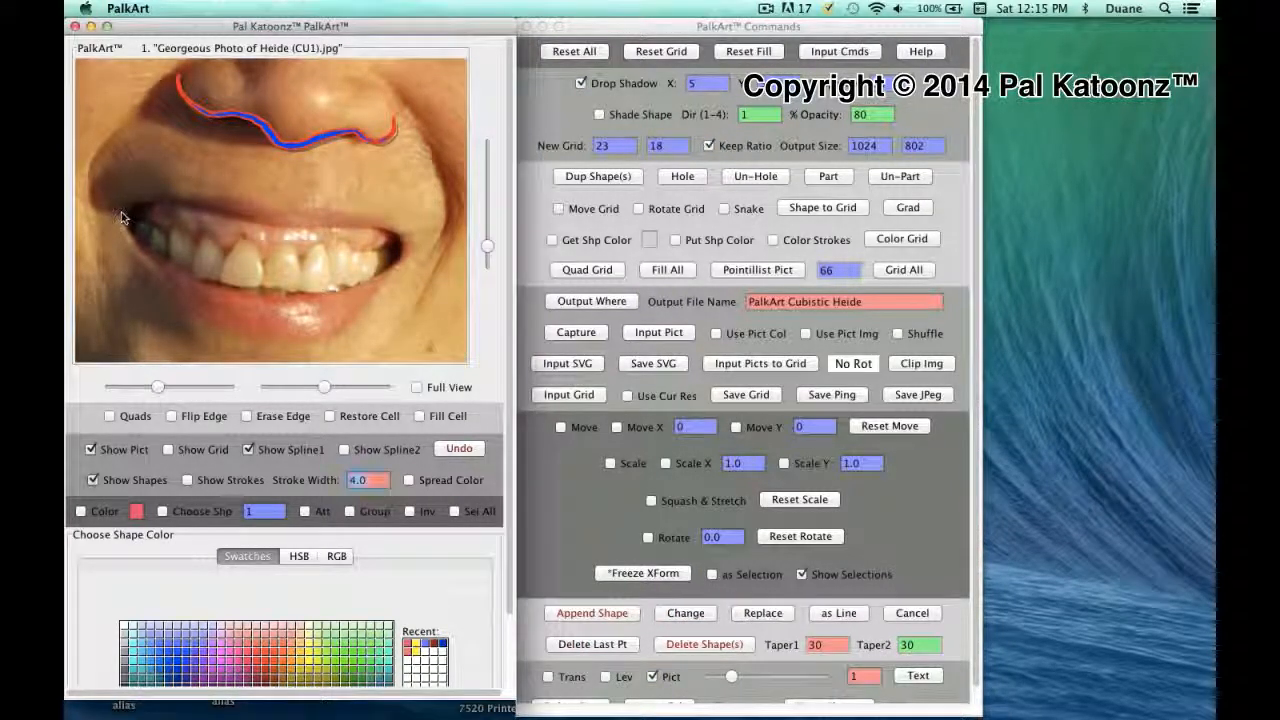
{"action": "left_click_drag", "start_coordinate": [126, 209], "coordinate": [401, 244]}
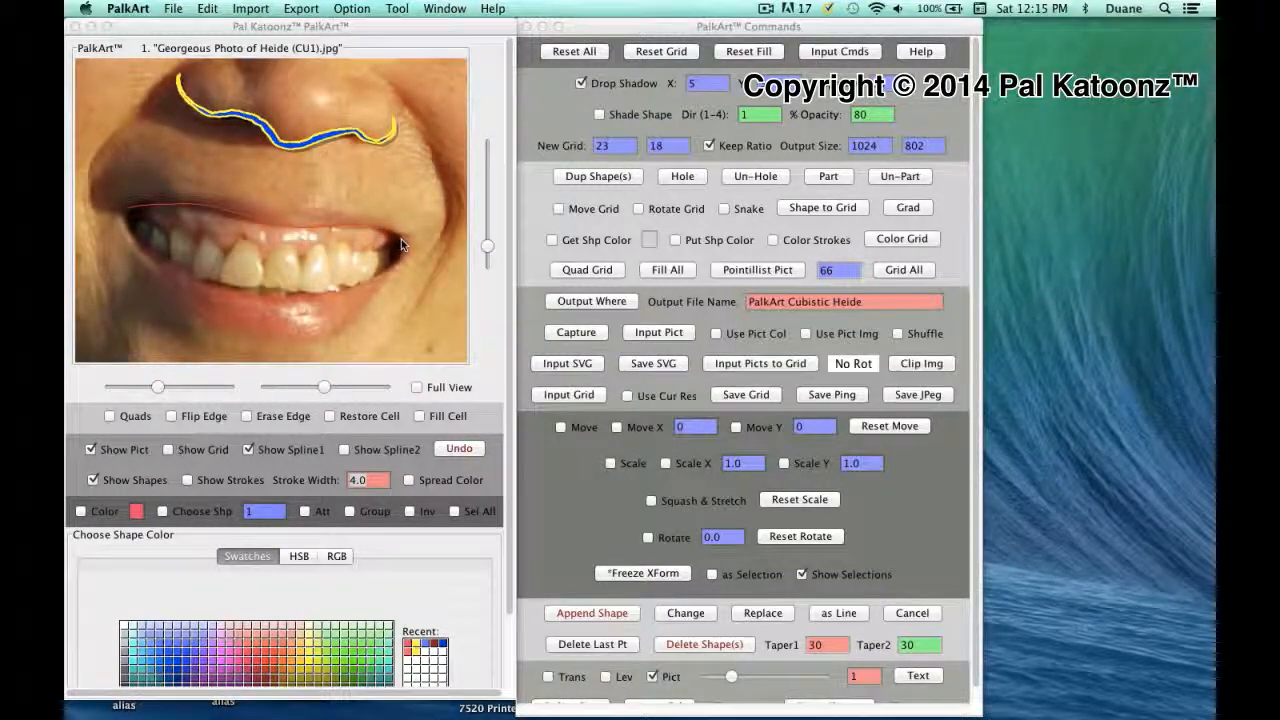
{"action": "left_click", "coordinate": [846, 613]}
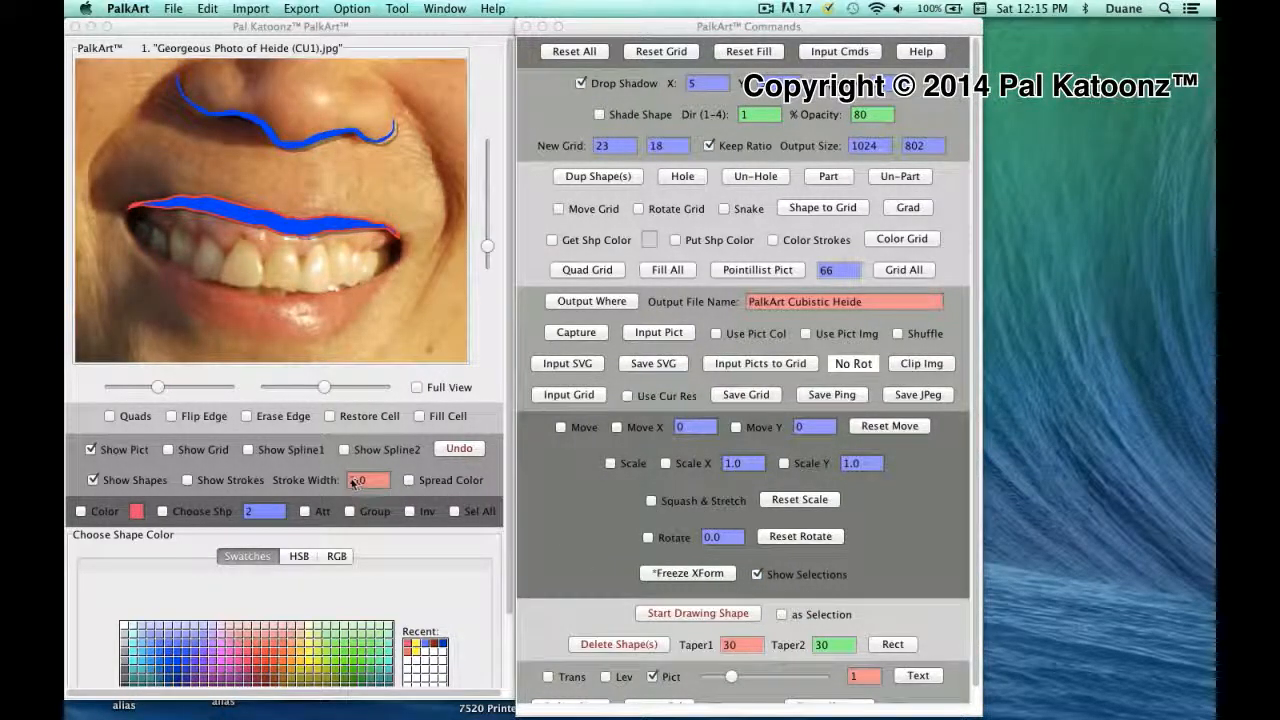
Set the upper lip line's stroke width to 4.0.
{"action": "left_click", "coordinate": [353, 484]}
{"action": "left_click_drag", "start_coordinate": [374, 482], "coordinate": [333, 482]}
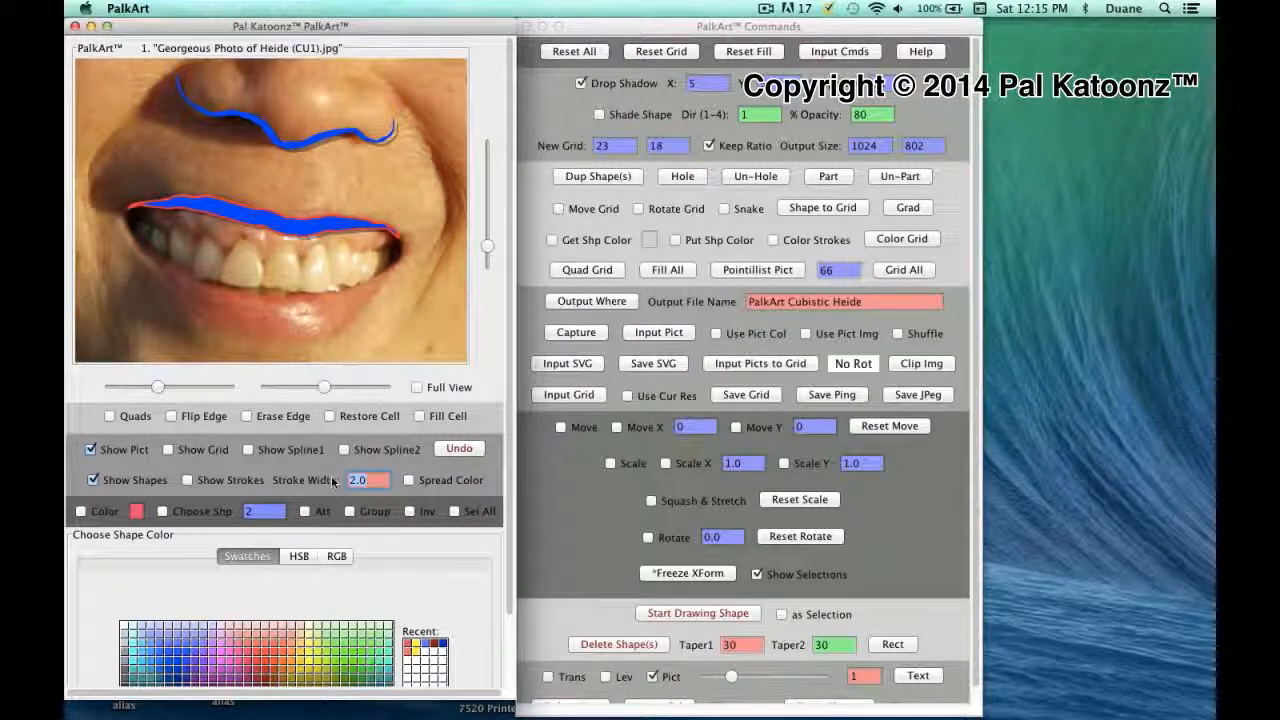
{"action": "type", "text": "4.0"}
{"action": "key", "text": "Return"}
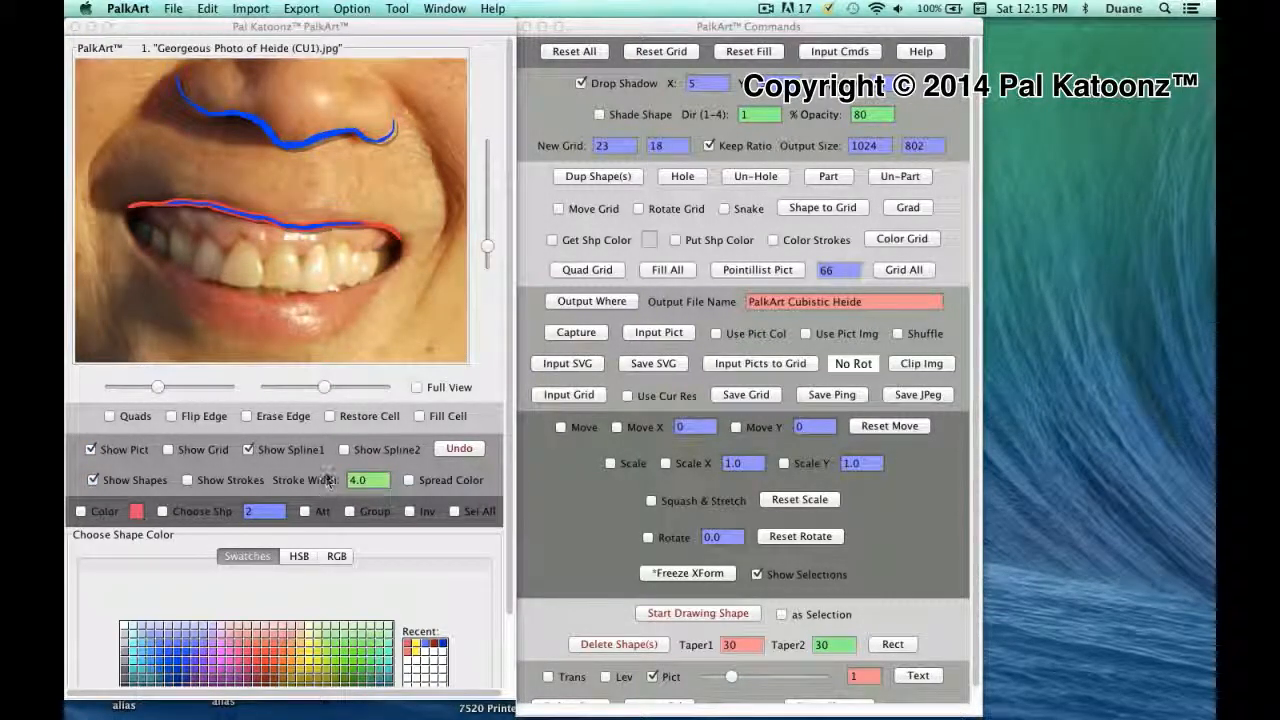
Trace the lower lip's upper edge below the teeth between the mouth corners and create it as a line.
{"action": "left_click", "coordinate": [692, 613]}
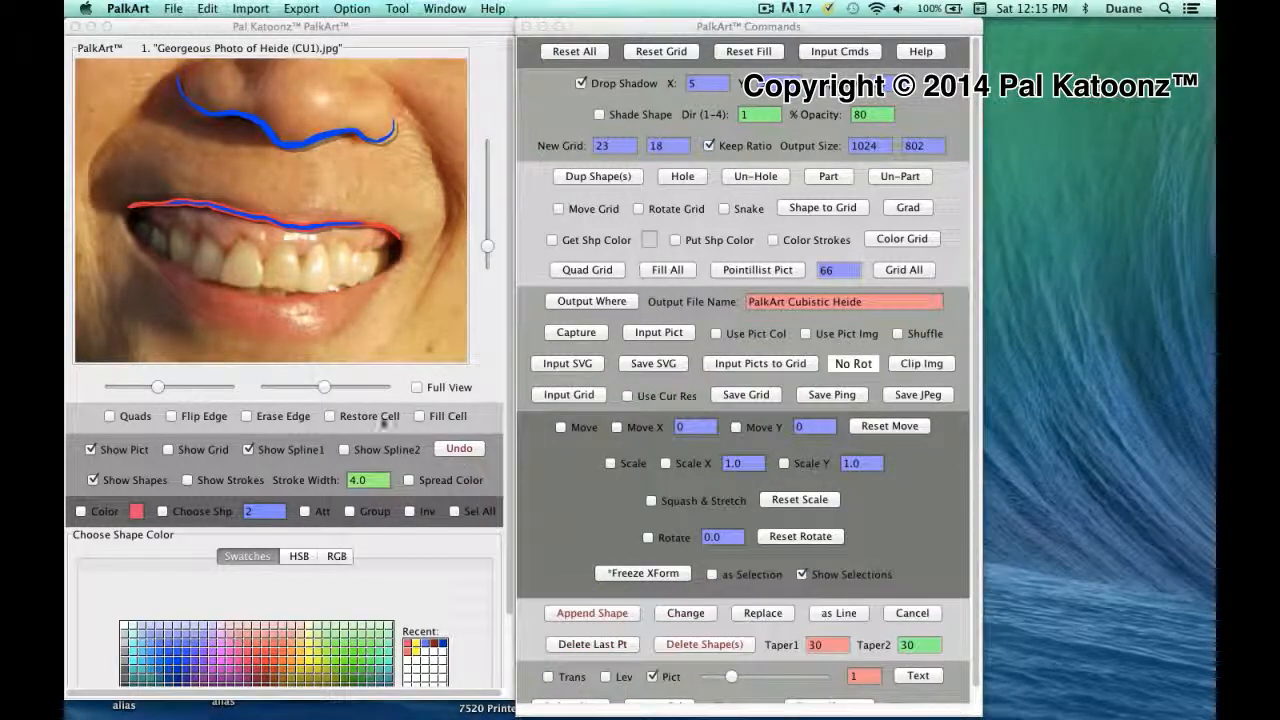
{"action": "left_click", "coordinate": [128, 214]}
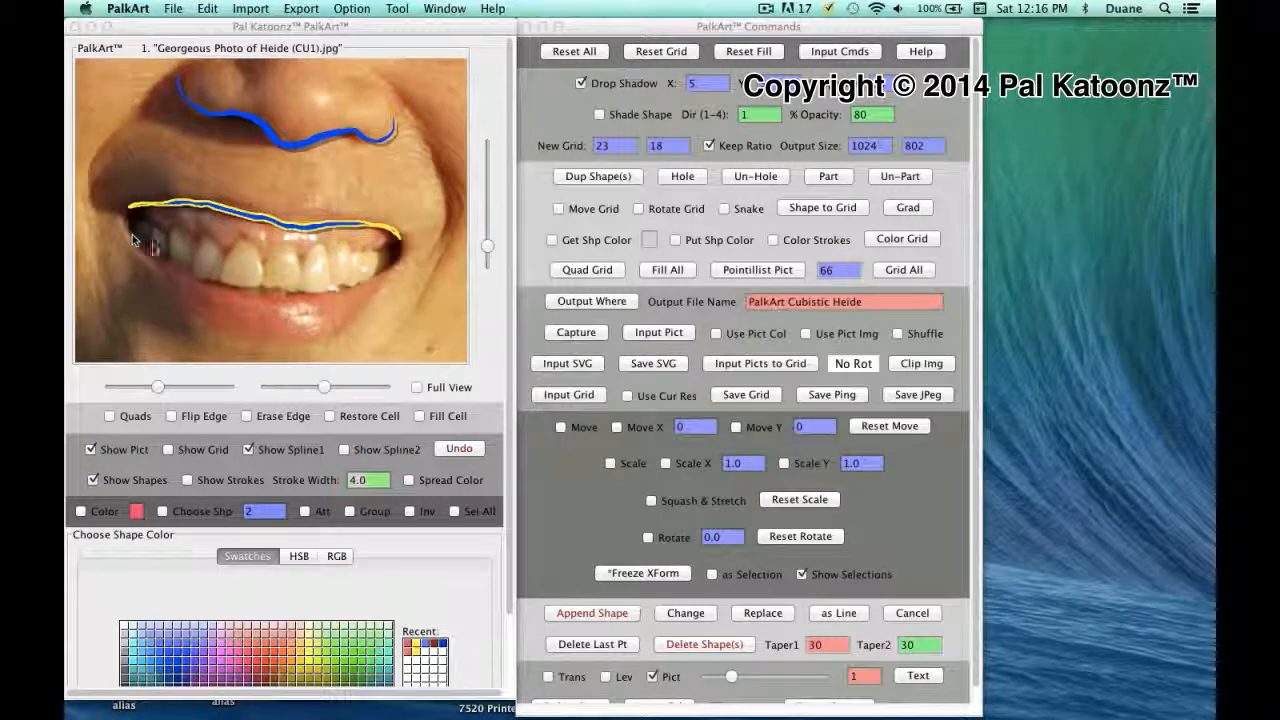
{"action": "mouse_move", "coordinate": [133, 240]}
{"action": "left_mouse_down"}
{"action": "mouse_move", "coordinate": [244, 296]}
{"action": "mouse_move", "coordinate": [359, 289]}
{"action": "mouse_move", "coordinate": [405, 263]}
{"action": "left_mouse_up"}
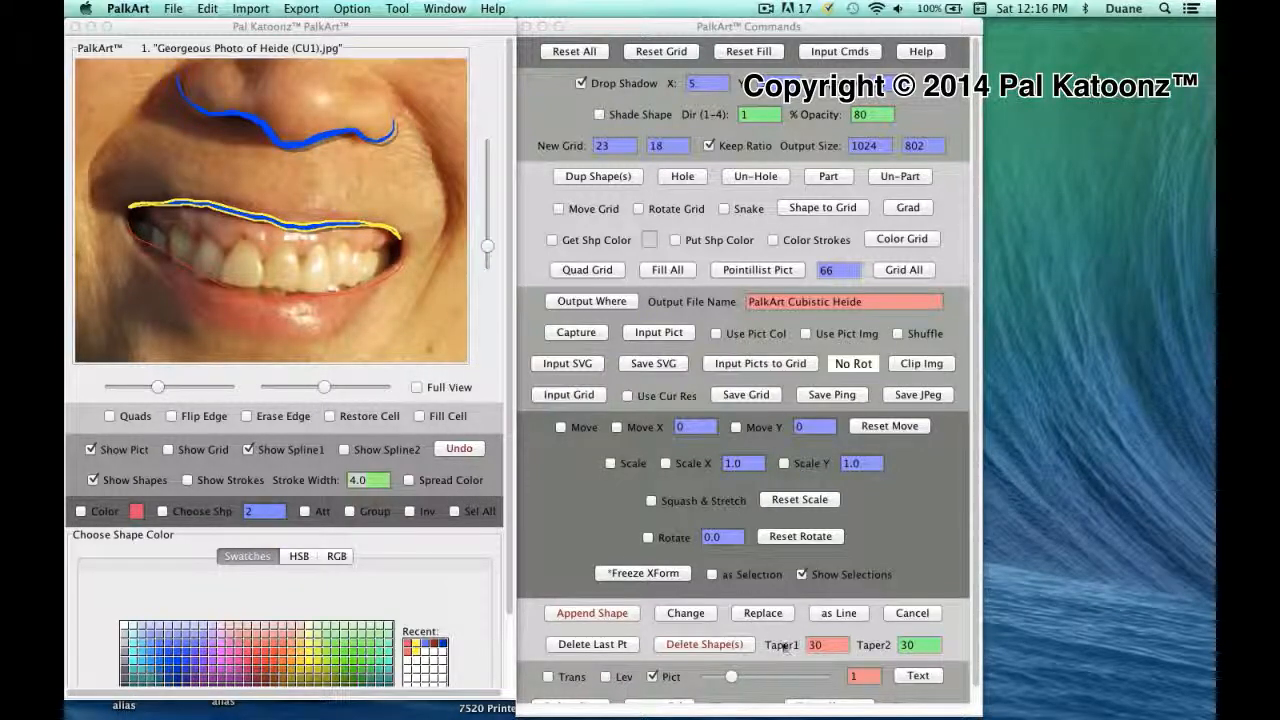
{"action": "left_click", "coordinate": [840, 613]}
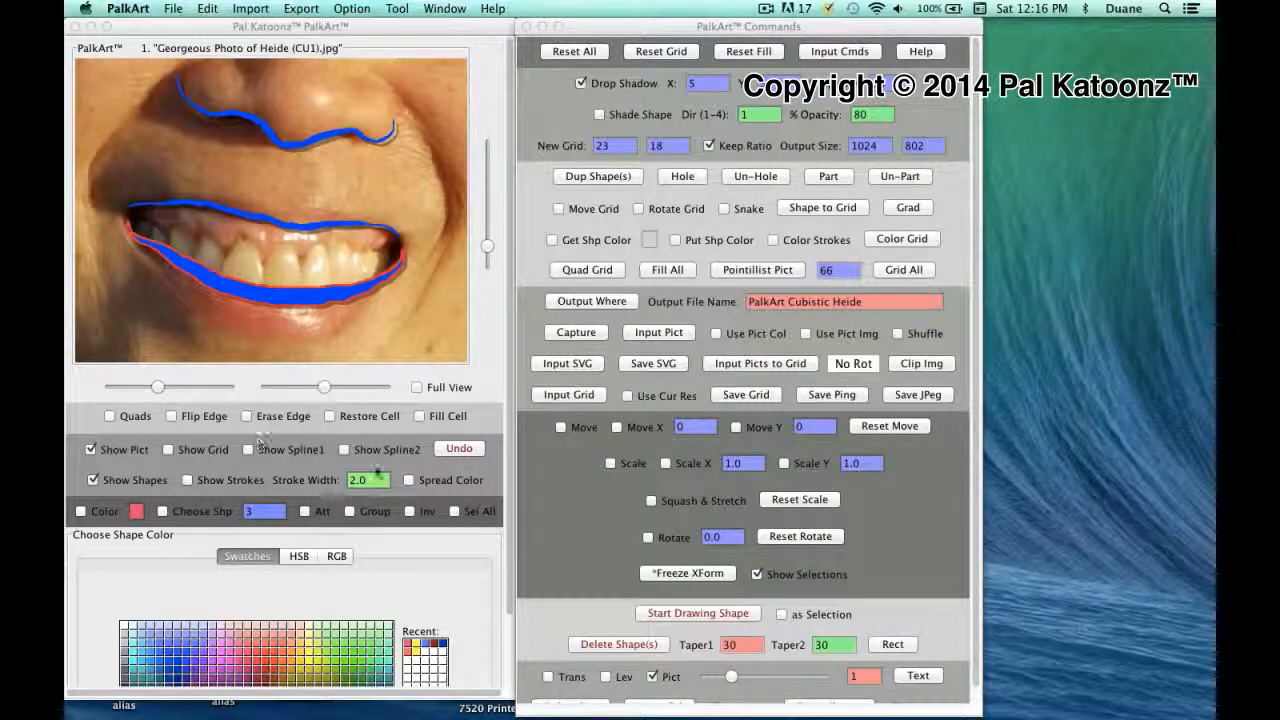
Set the stroke width of the line below the teeth to 4.
{"action": "left_click", "coordinate": [350, 481]}
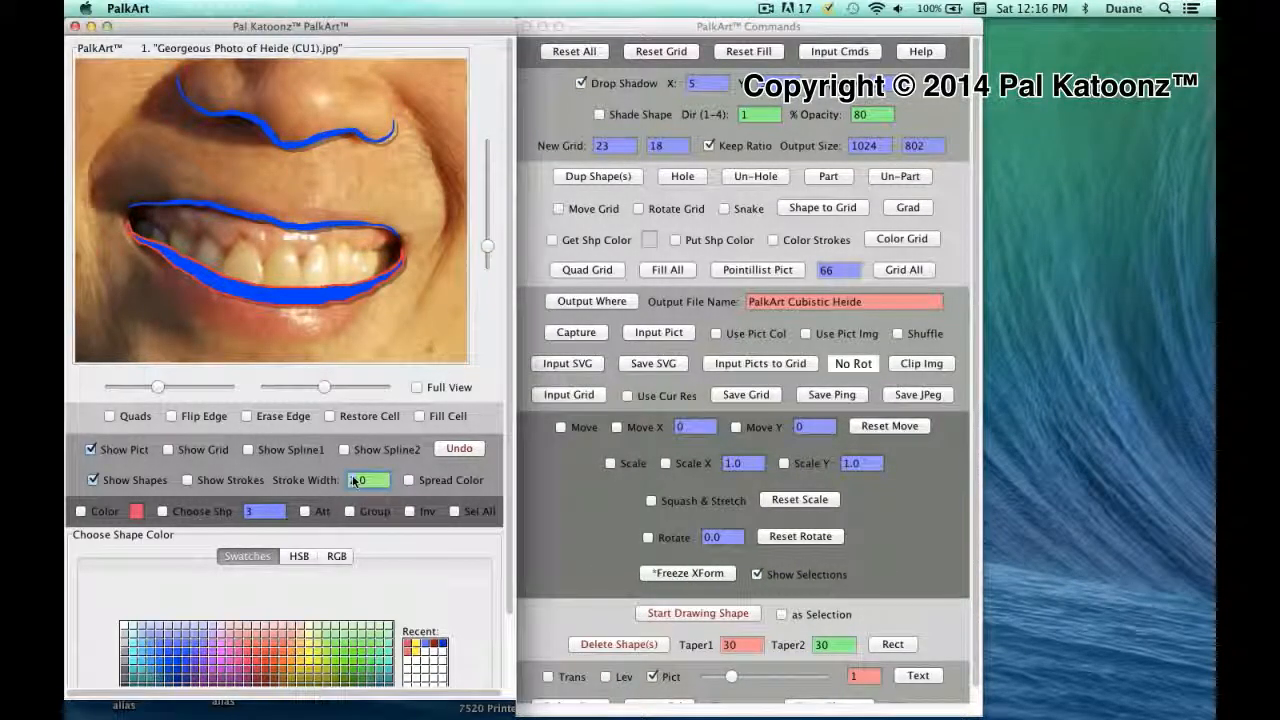
{"action": "left_click_drag", "start_coordinate": [375, 479], "coordinate": [358, 481]}
{"action": "left_click_drag", "start_coordinate": [350, 483], "coordinate": [334, 486]}
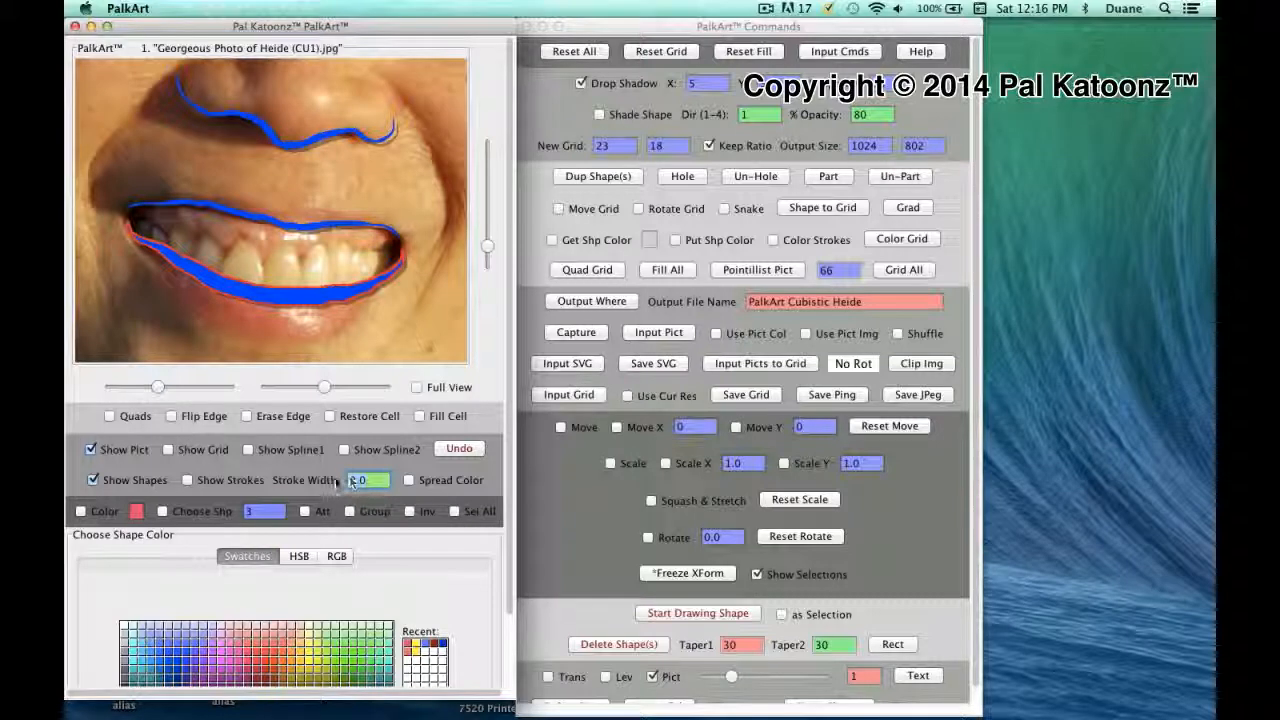
{"action": "type", "text": "4"}
{"action": "key", "text": "Return"}
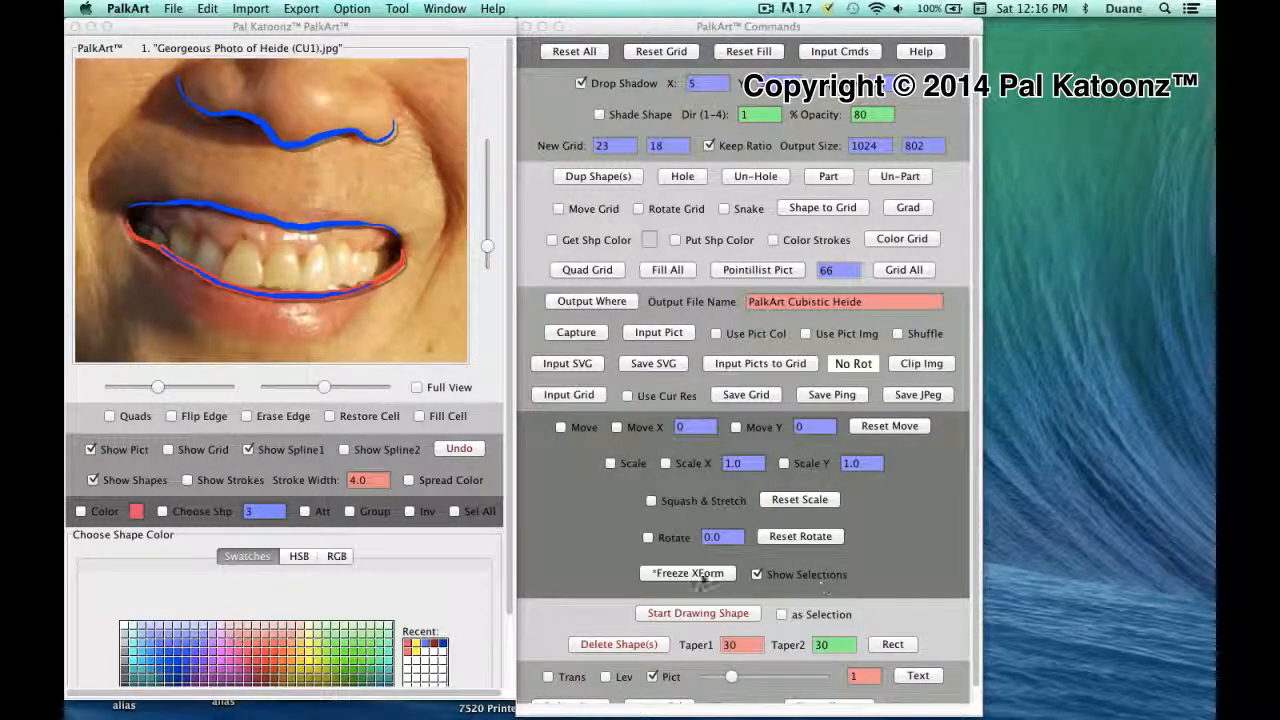
Trace the lower lip's bottom edge in the photo with a new shape and create it as a line.
{"action": "left_click", "coordinate": [688, 612]}
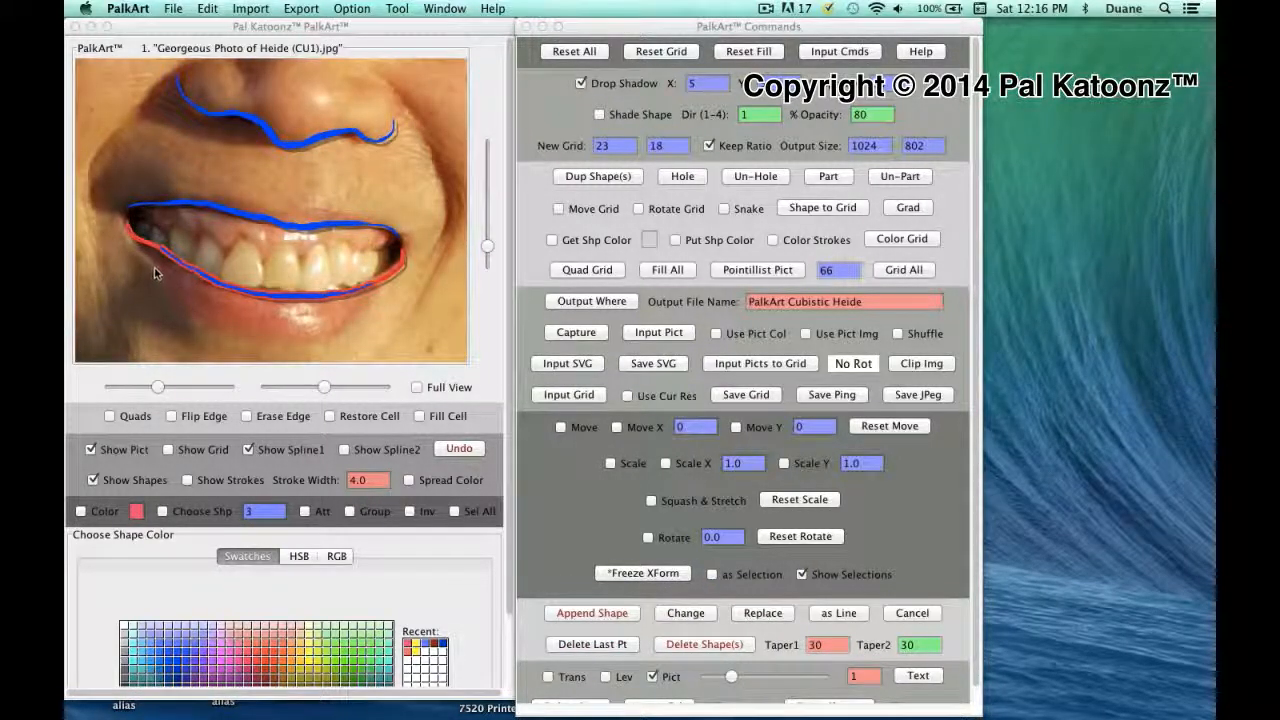
{"action": "left_click", "coordinate": [153, 267]}
{"action": "left_click", "coordinate": [168, 286]}
{"action": "left_click", "coordinate": [188, 303]}
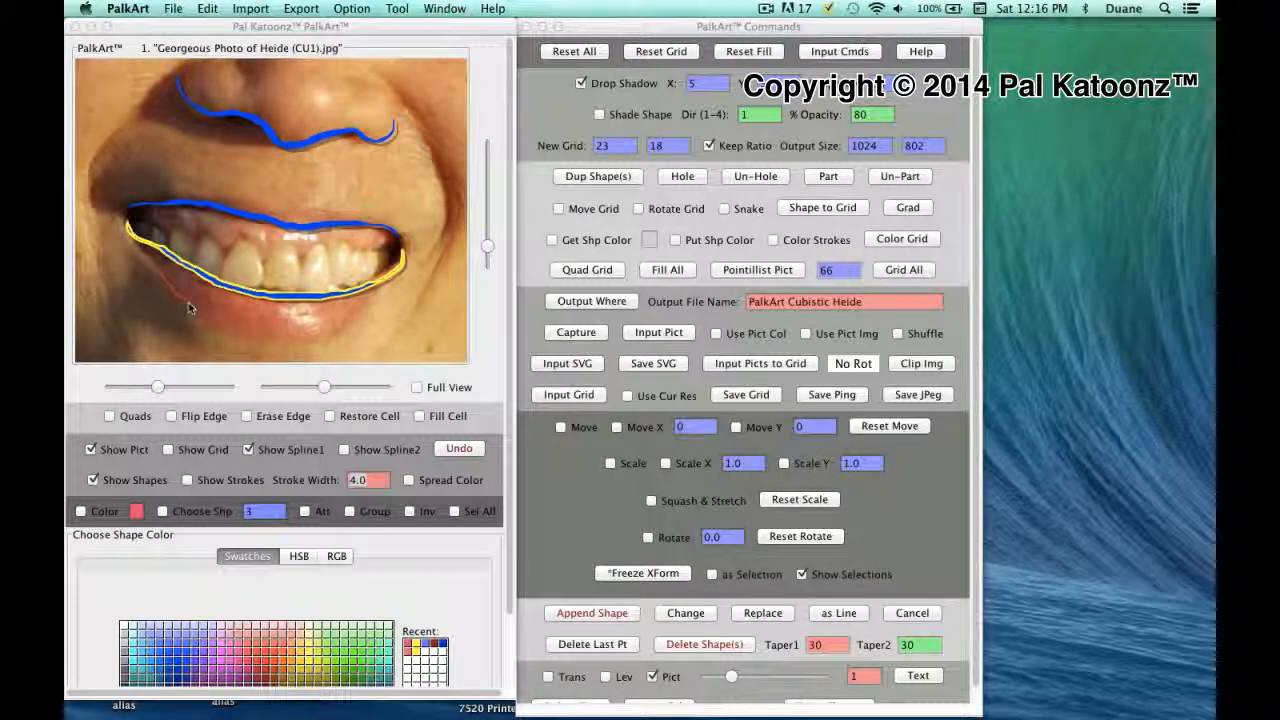
{"action": "left_click", "coordinate": [217, 325]}
{"action": "left_click", "coordinate": [269, 337]}
{"action": "left_click", "coordinate": [313, 342]}
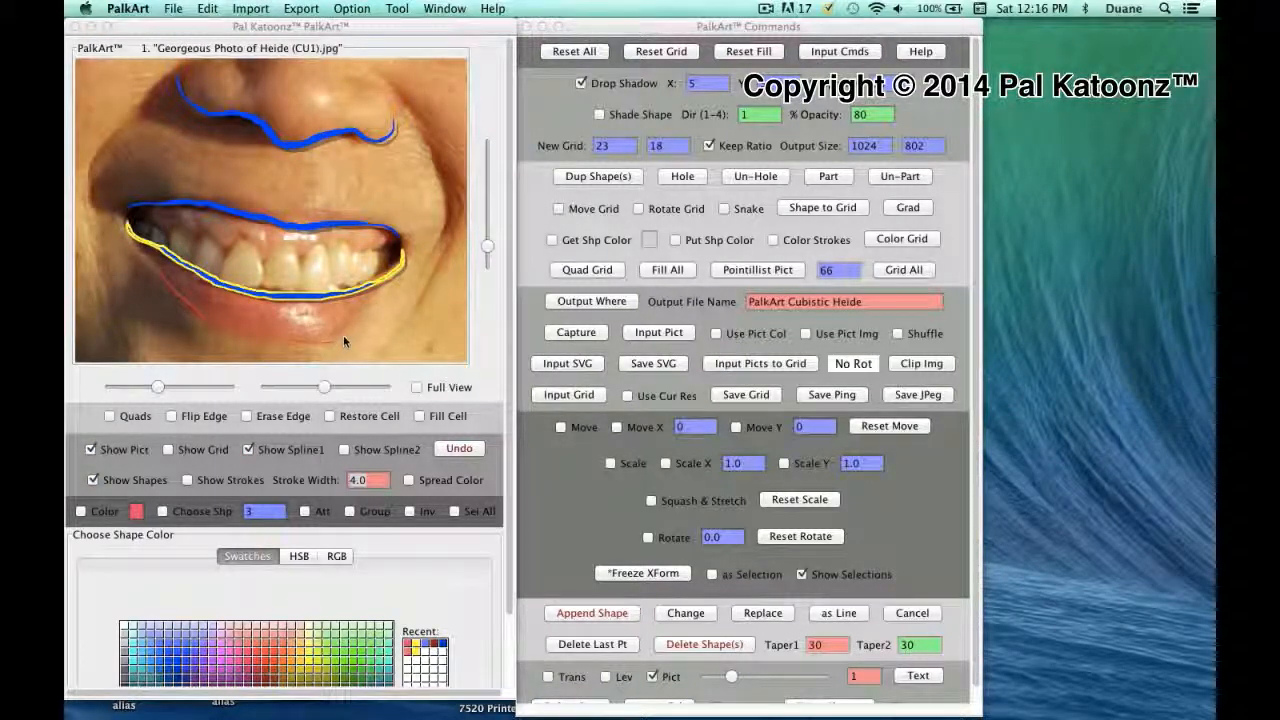
{"action": "left_click", "coordinate": [343, 335]}
{"action": "left_click", "coordinate": [362, 311]}
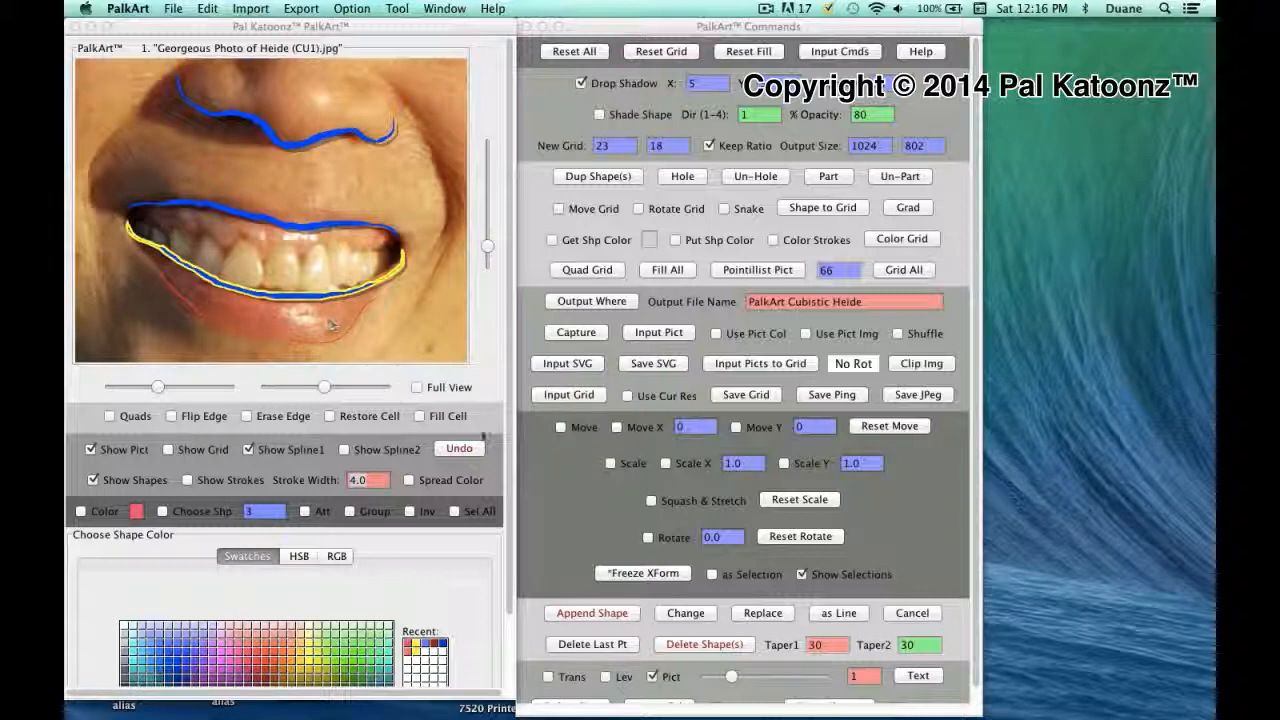
{"action": "left_click", "coordinate": [840, 613]}
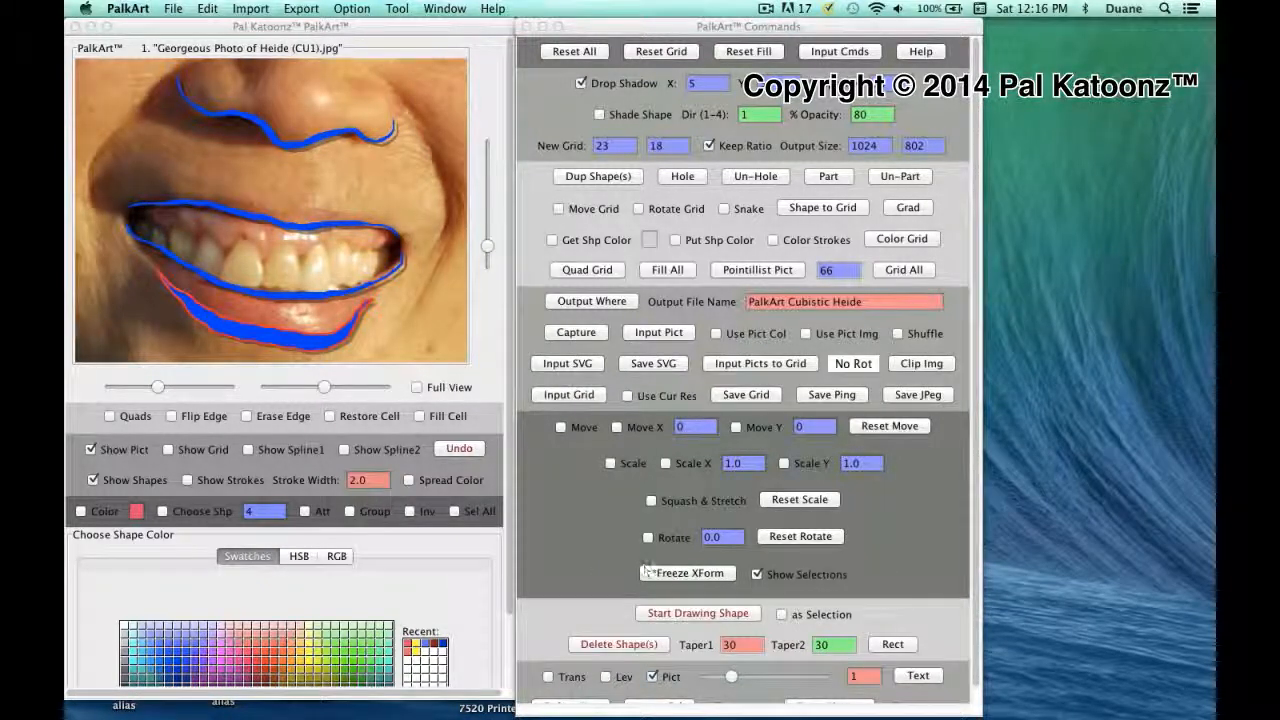
Set the stroke width of the line along the lower lip's bottom edge to 4.0.
{"action": "left_click", "coordinate": [351, 480]}
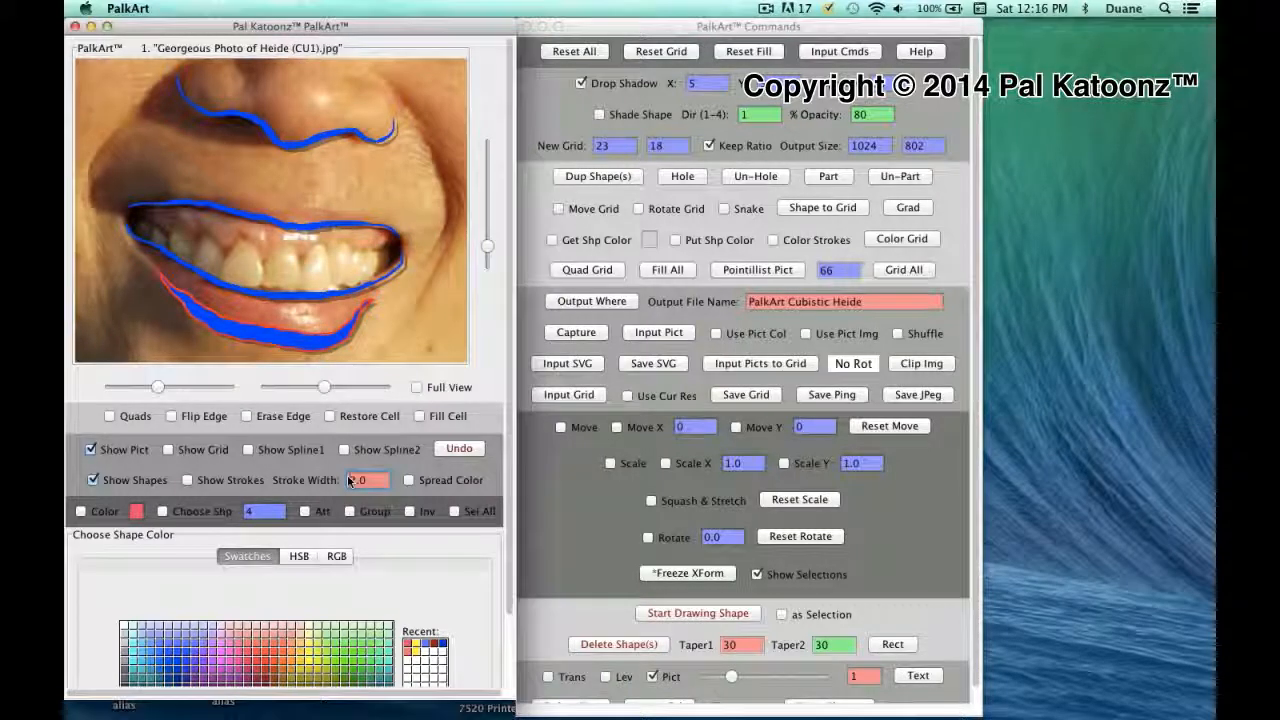
{"action": "left_click_drag", "start_coordinate": [351, 480], "coordinate": [340, 481]}
{"action": "type", "text": "4.0"}
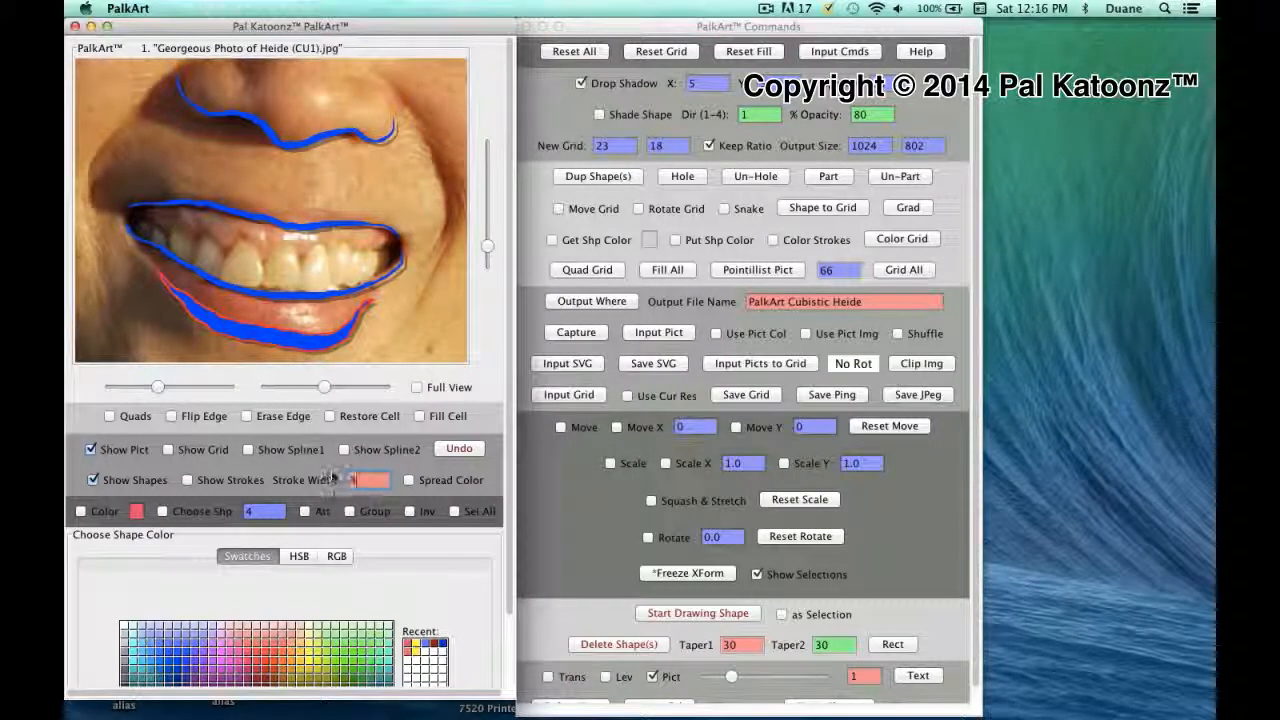
{"action": "key", "text": "Return"}
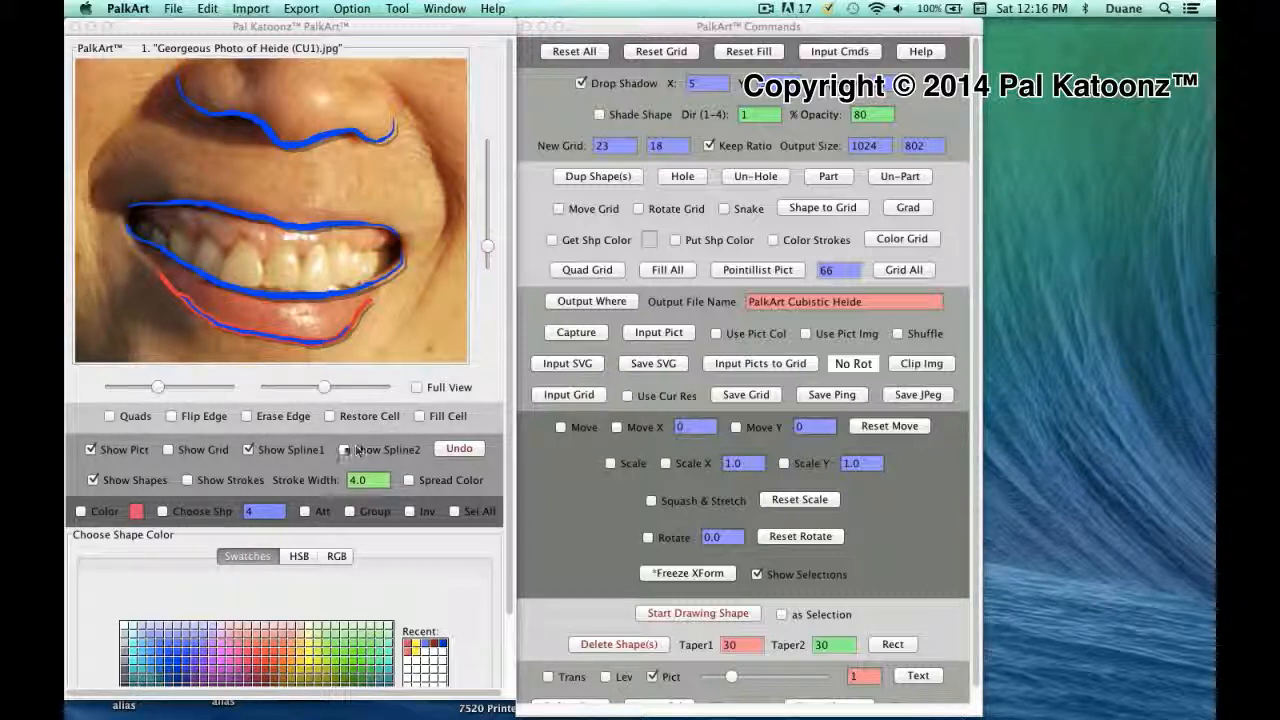
Switch to the full view of the face and hide the background photo, leaving only the drawn lines.
{"action": "left_click", "coordinate": [415, 388]}
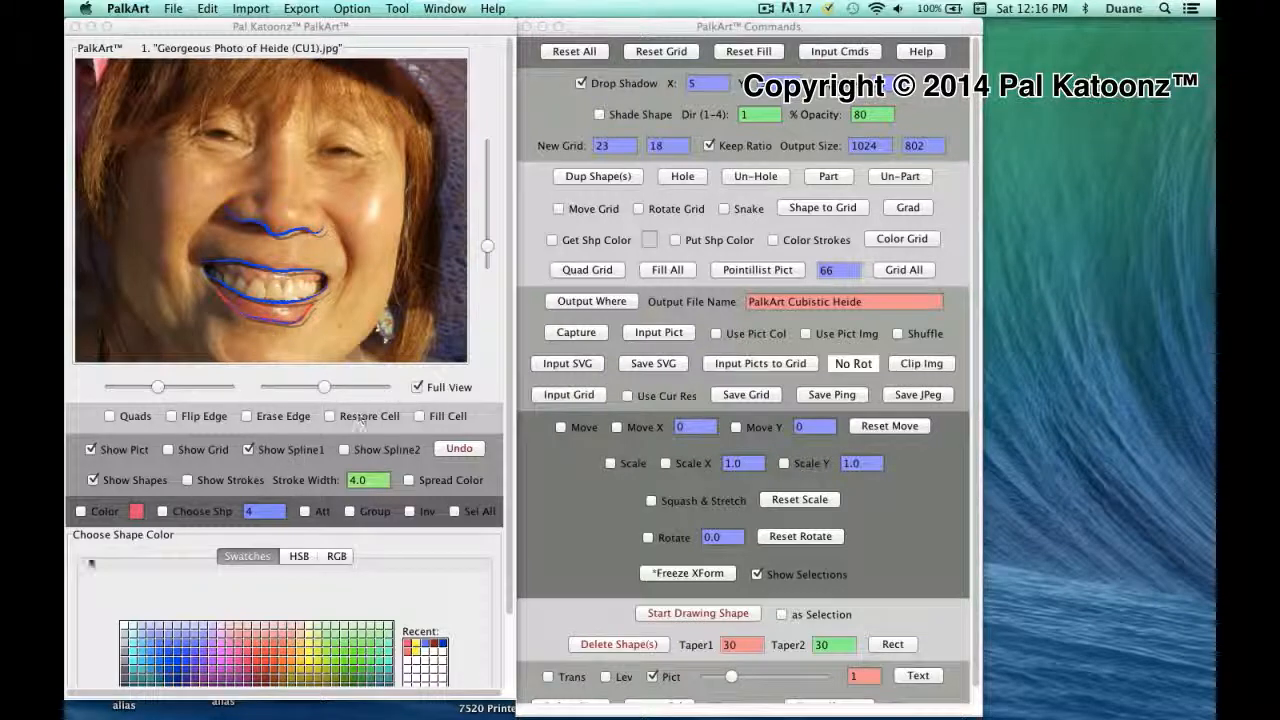
{"action": "left_click", "coordinate": [88, 450]}
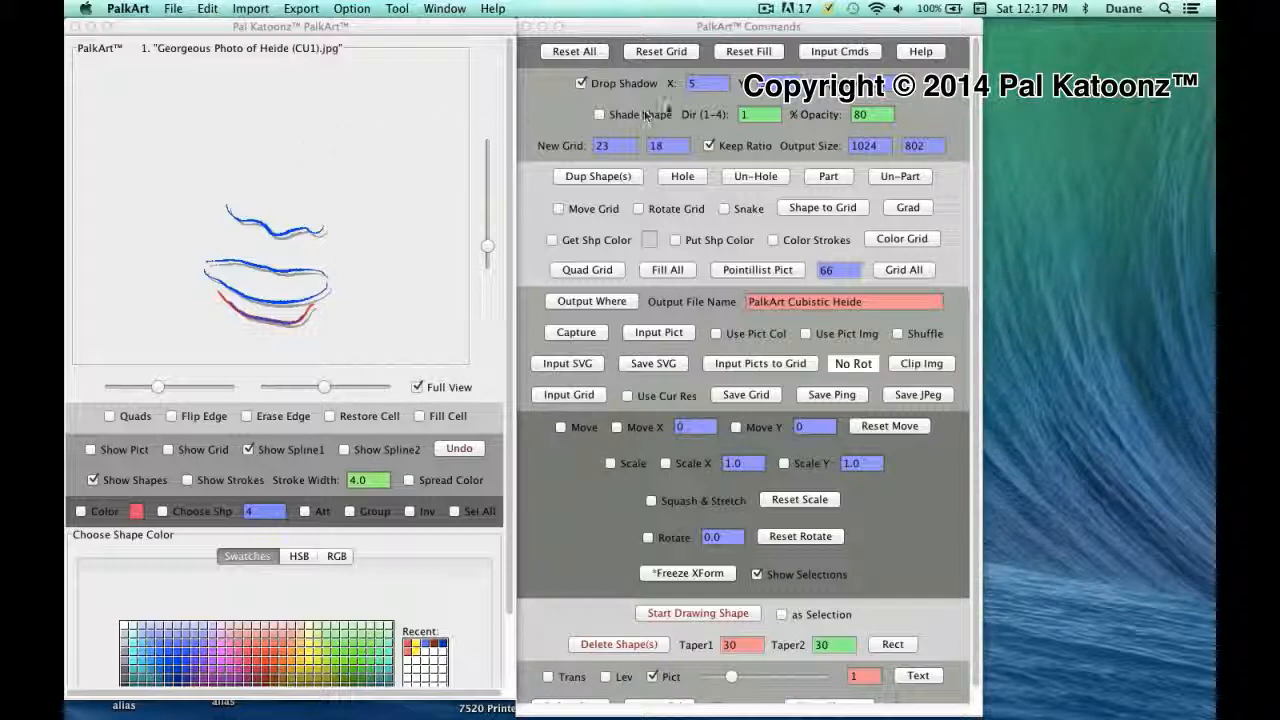
{"action": "left_click", "coordinate": [750, 53]}
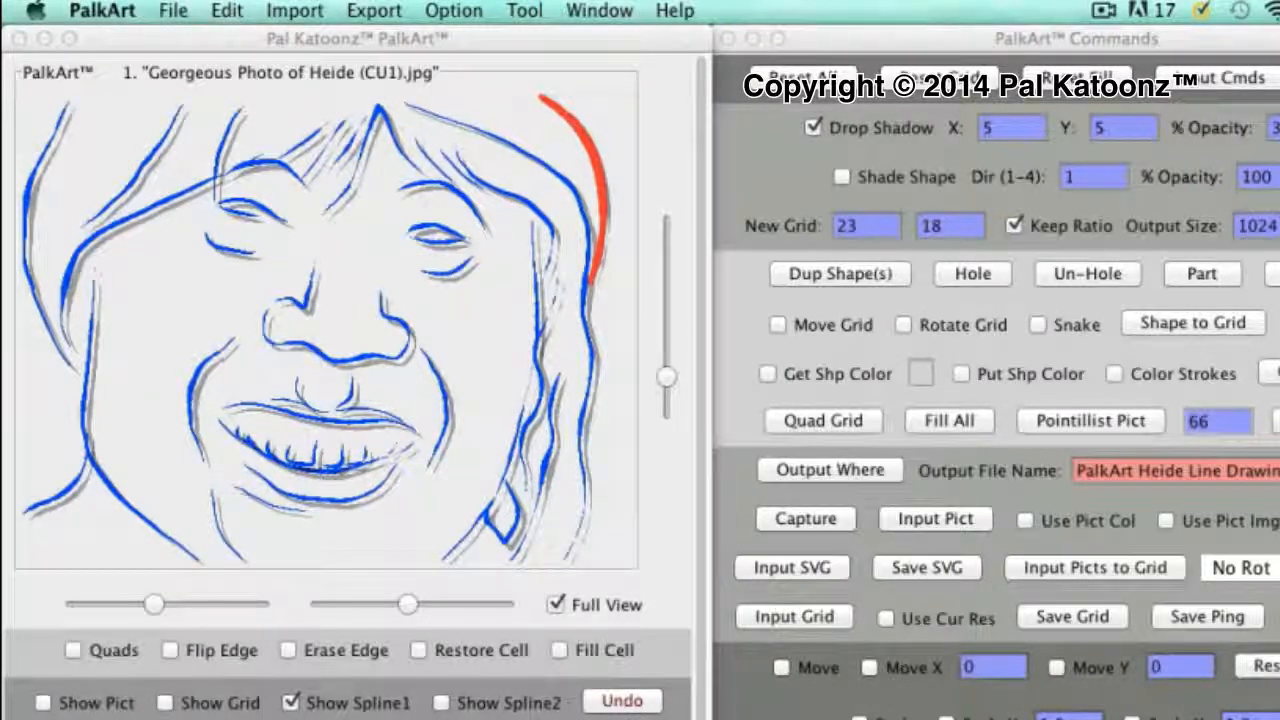
Select all lines of the face drawing and fill them with the photo's image using Use Pict Img.
{"action": "key", "text": "super+a"}
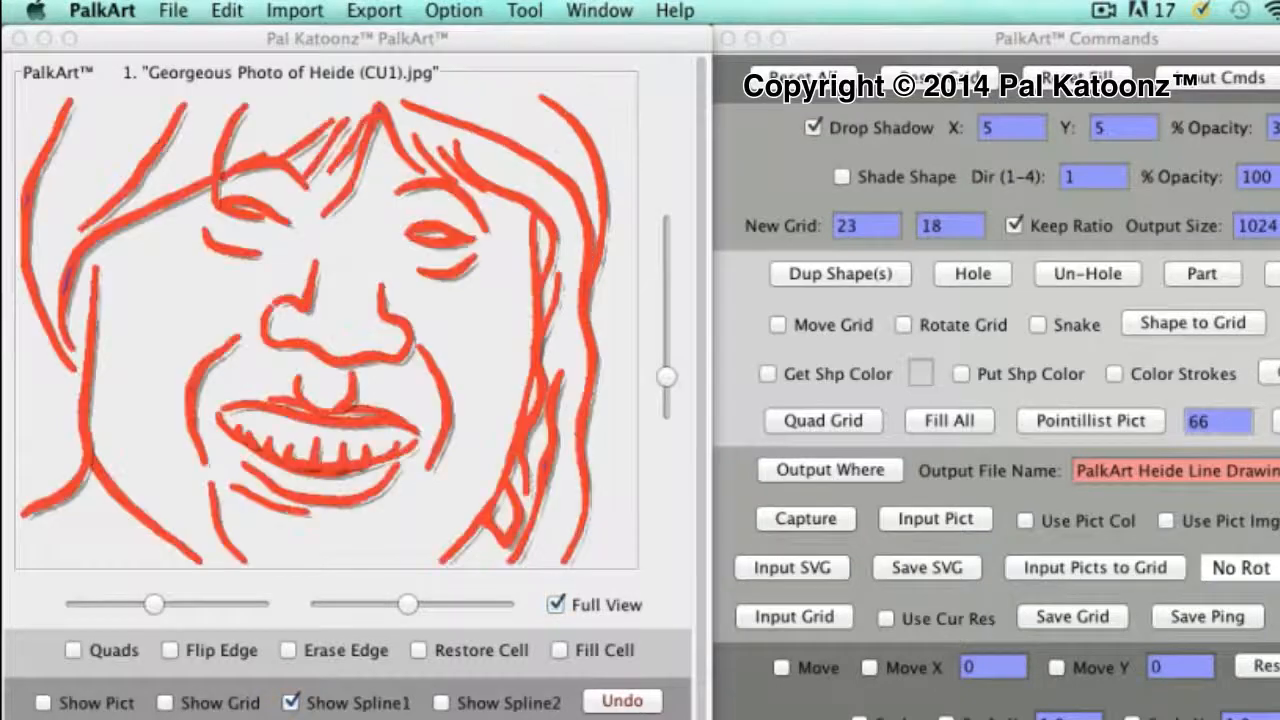
{"action": "left_click", "coordinate": [1167, 521]}
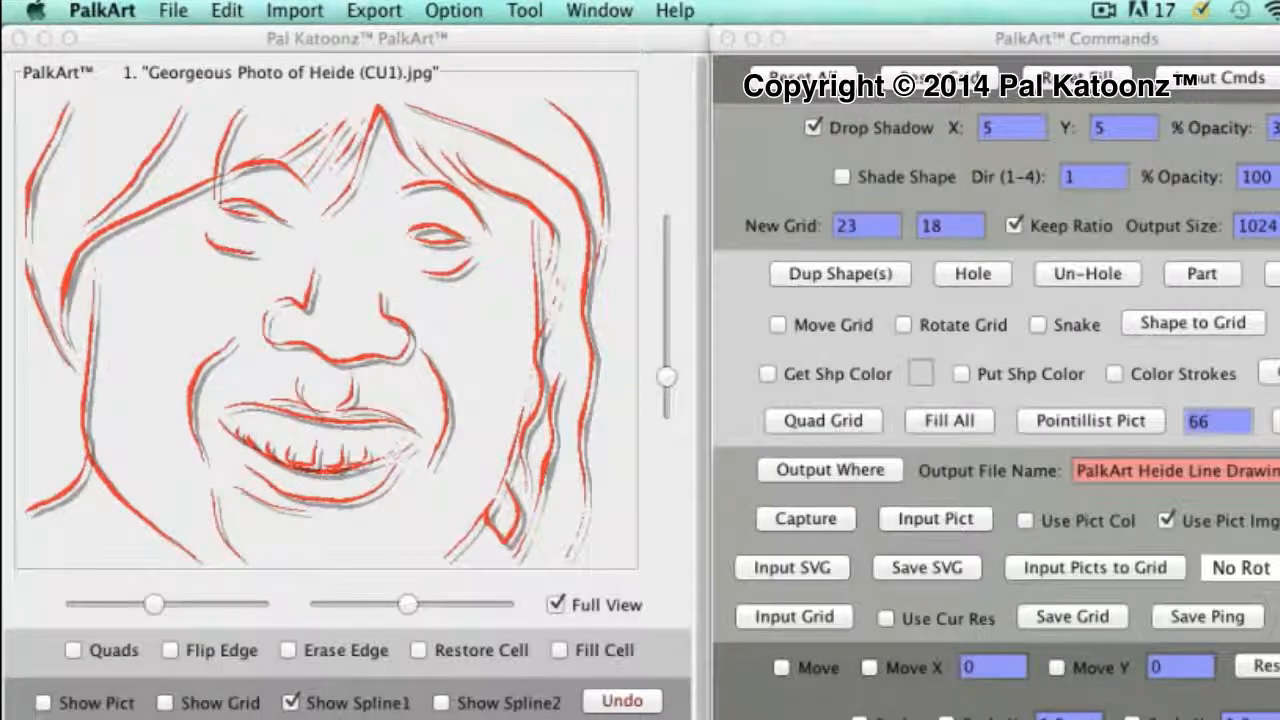
{"action": "left_click", "coordinate": [622, 717]}
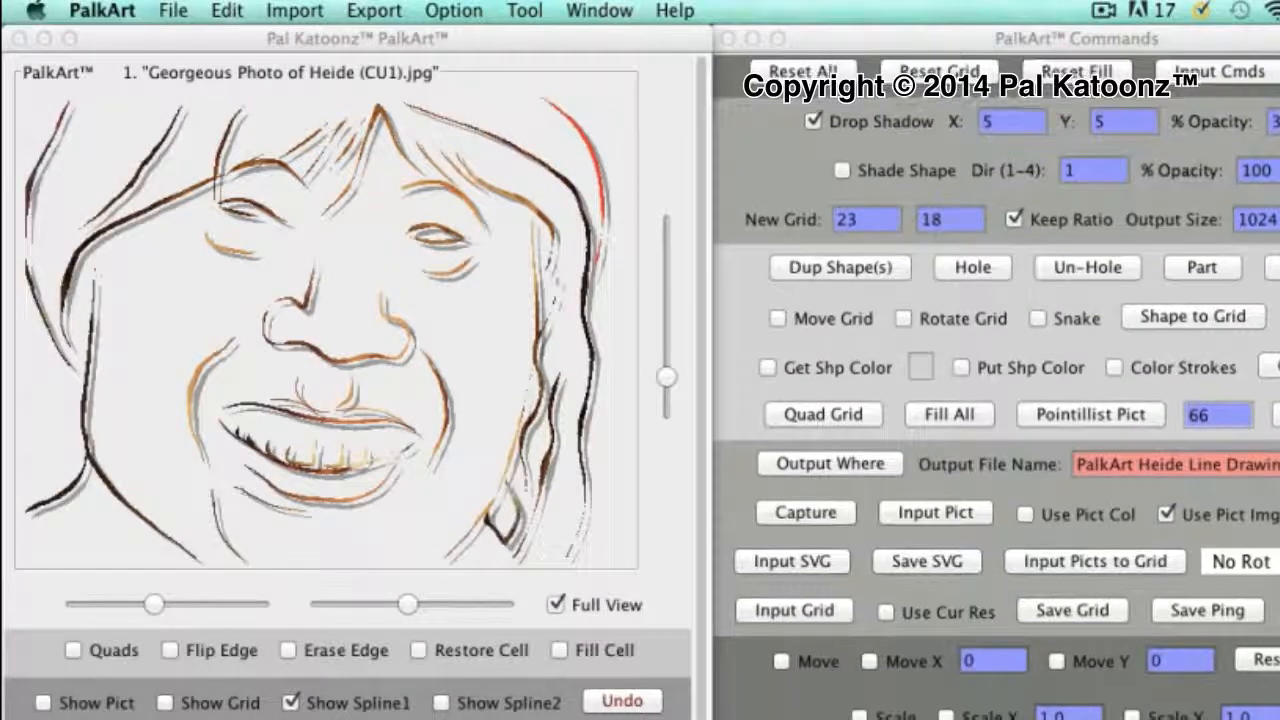
Show the background photo behind the image-filled line drawing.
{"action": "scroll", "coordinate": [996, 384], "scroll_direction": "down", "scroll_amount": 1}
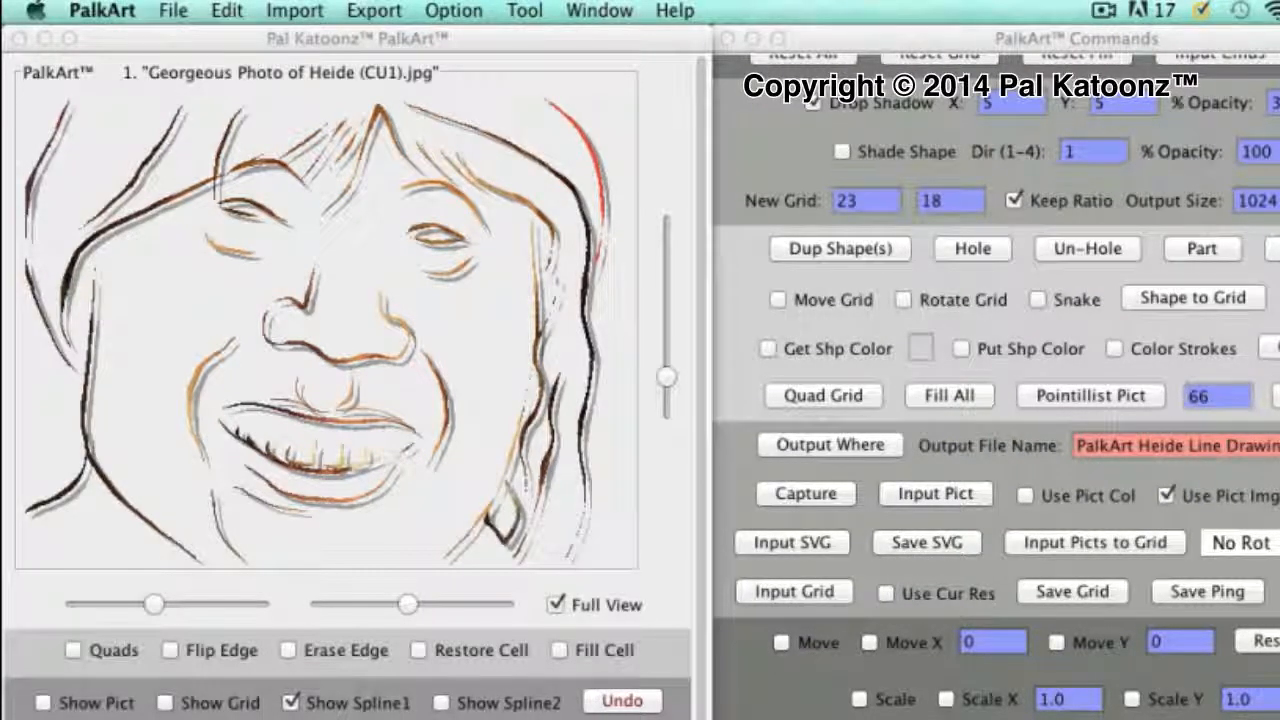
{"action": "left_click", "coordinate": [43, 703]}
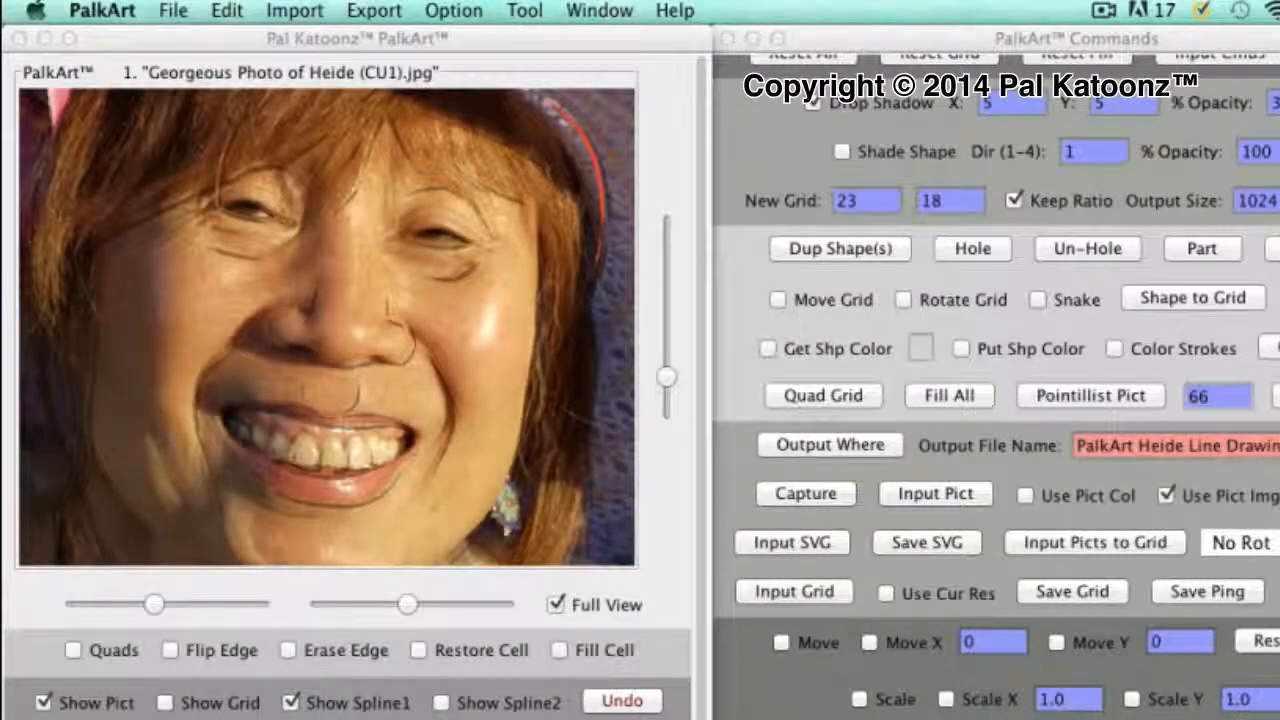
{"action": "left_click", "coordinate": [1076, 39]}
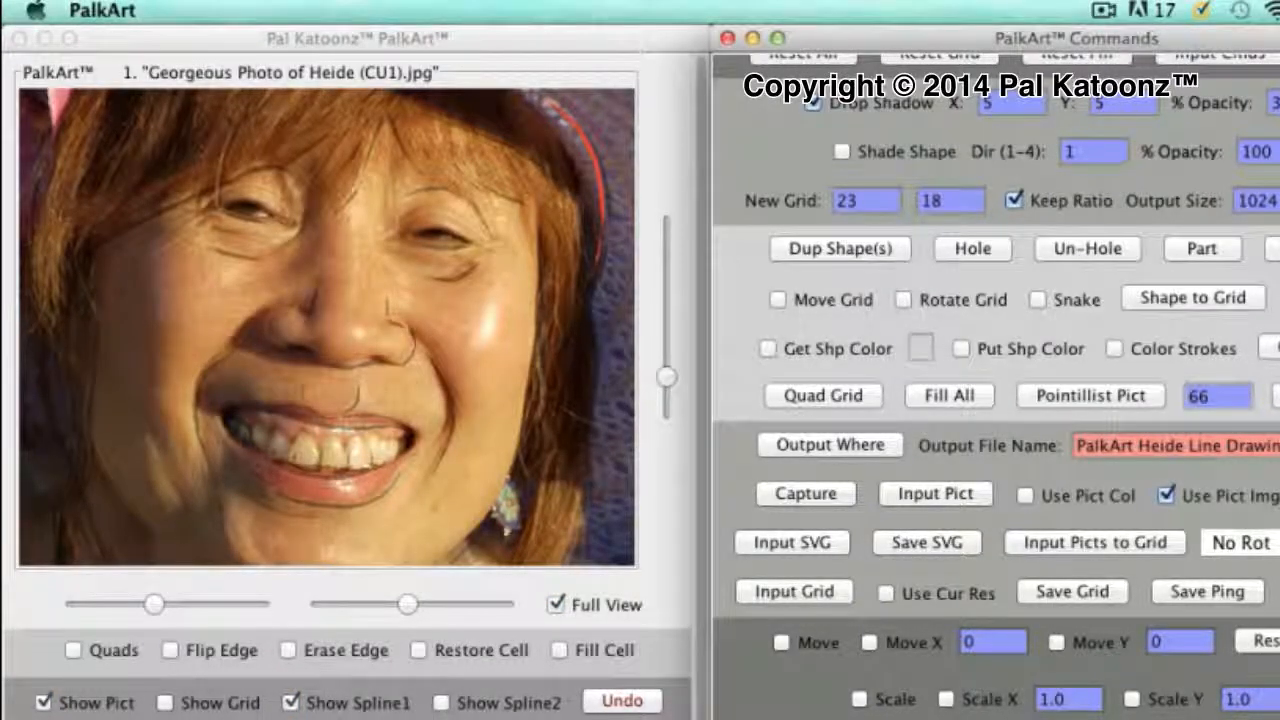